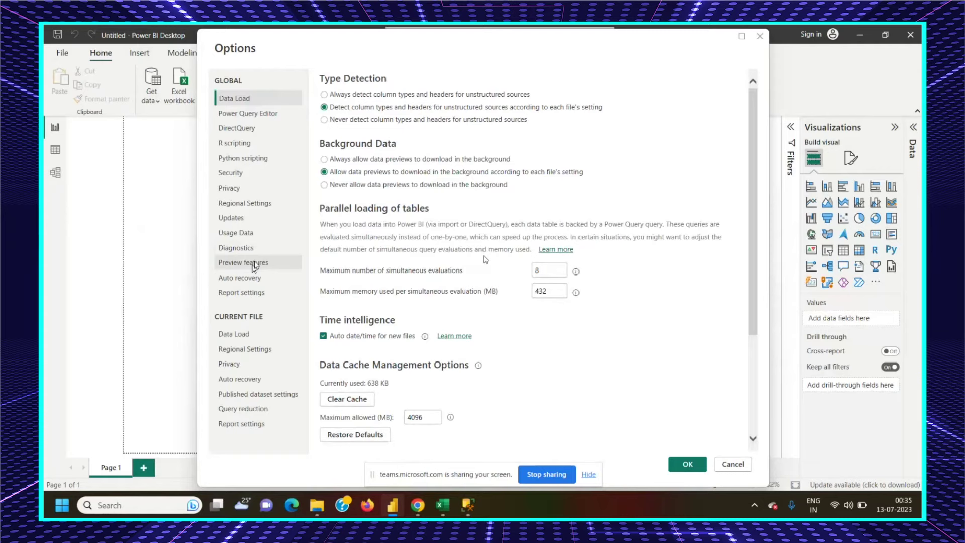
Check the preview features in the options, accept the settings, and open the Power Query Editor.
left_click(254, 262)
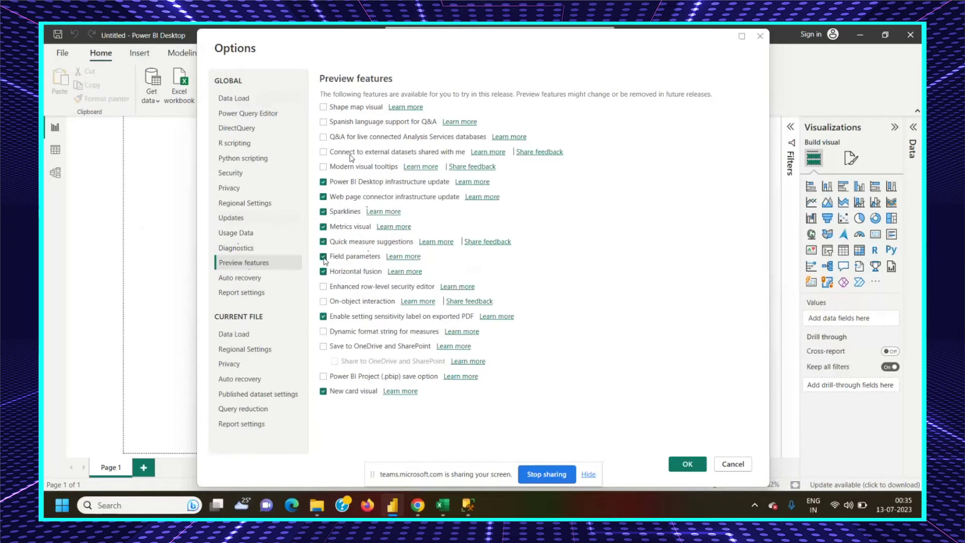
left_click(686, 464)
left_click(378, 100)
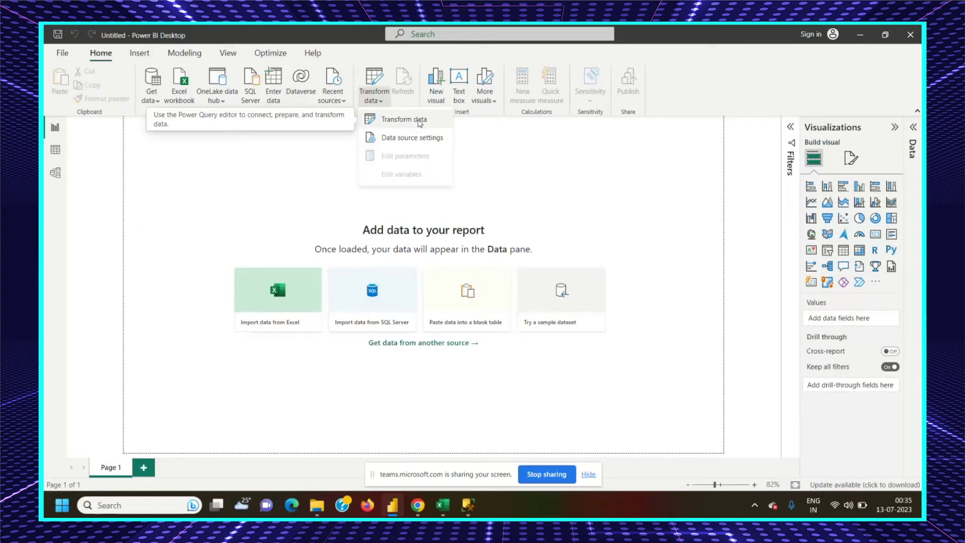
left_click(417, 123)
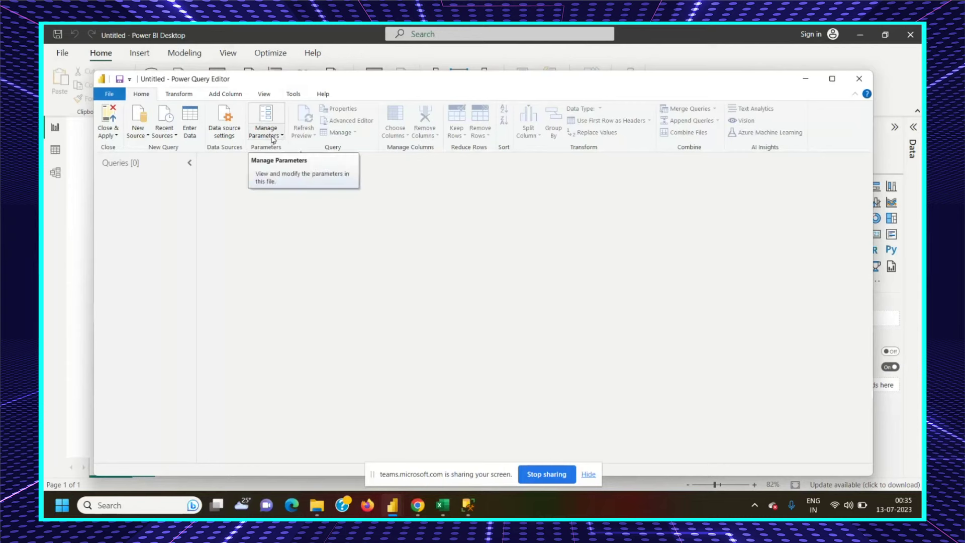
left_click(271, 135)
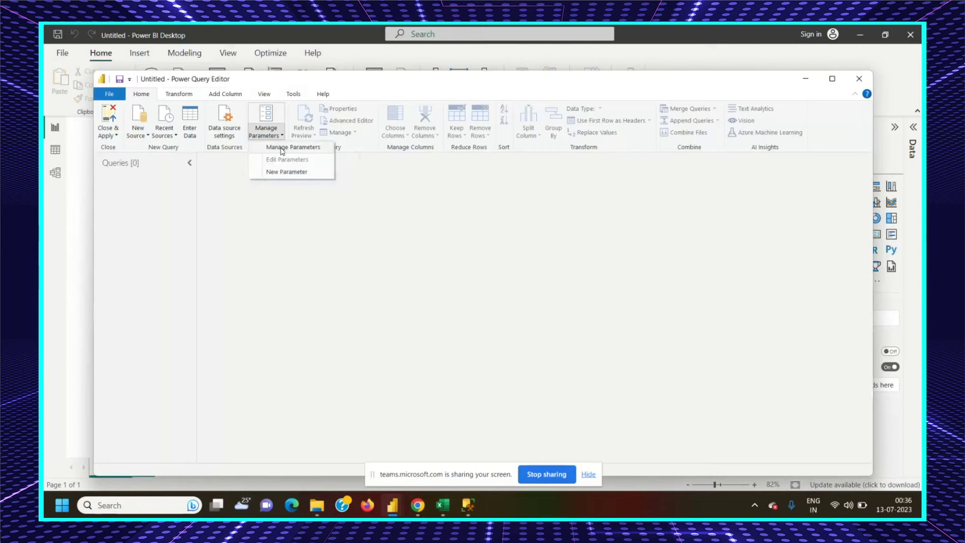
left_click(274, 167)
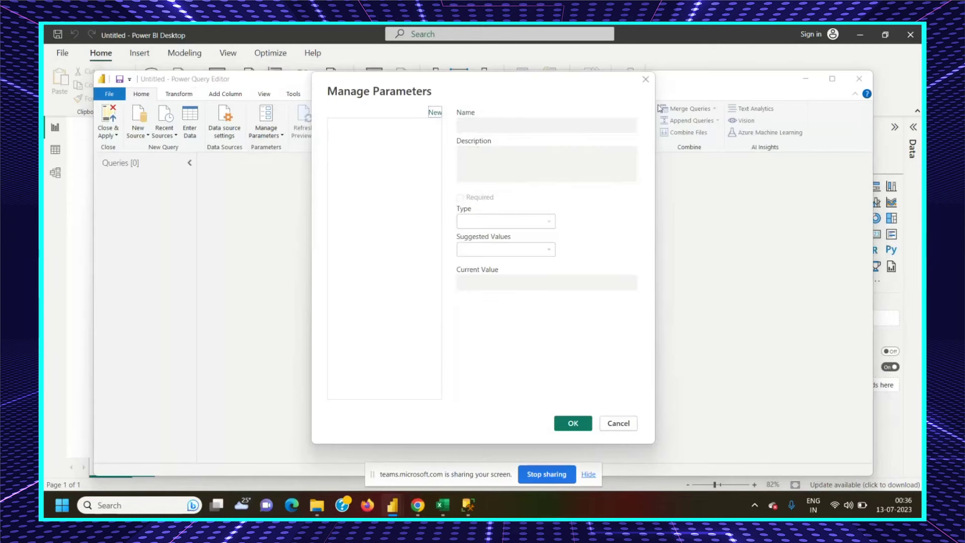
left_click(646, 82)
Create a new parameter named SQLServer with the description "SQL server connection parameter".
left_click(266, 135)
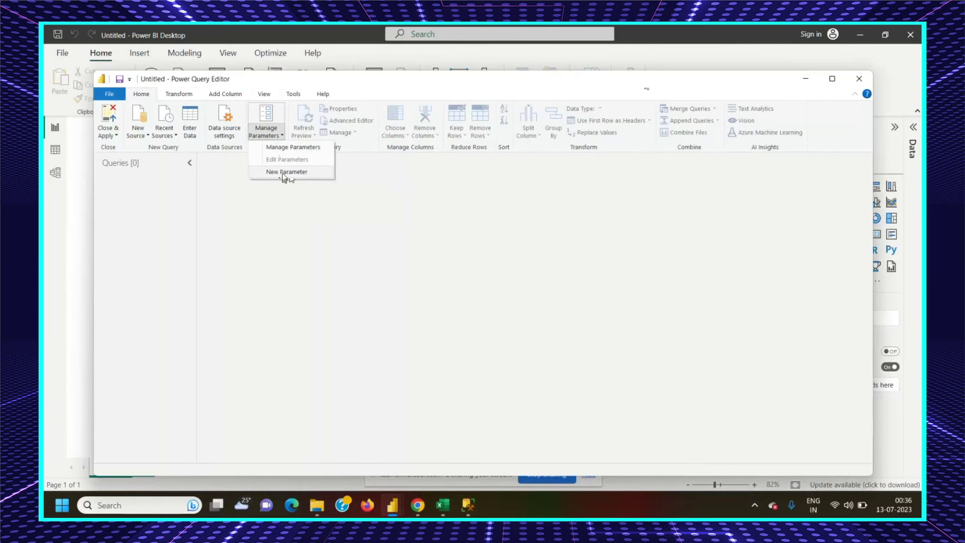
left_click(286, 173)
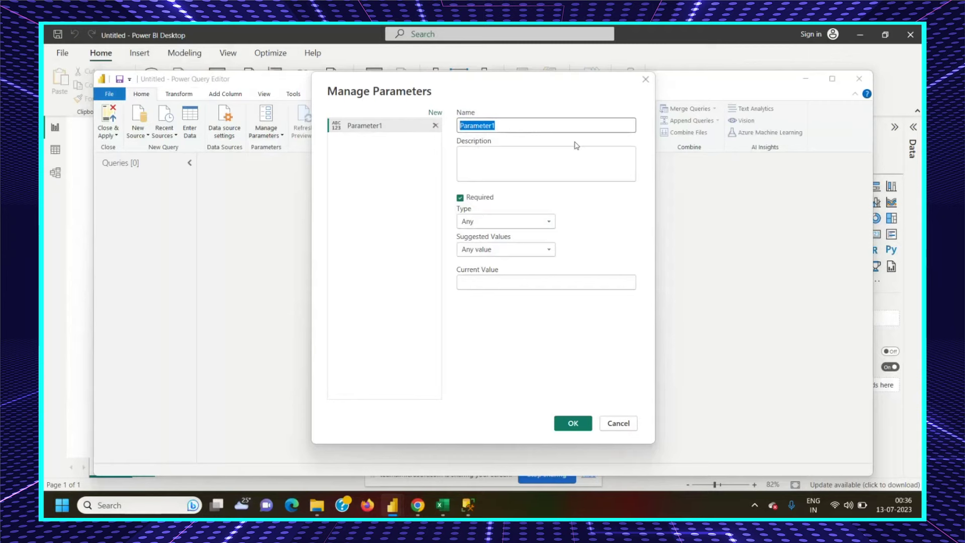
type("SQ")
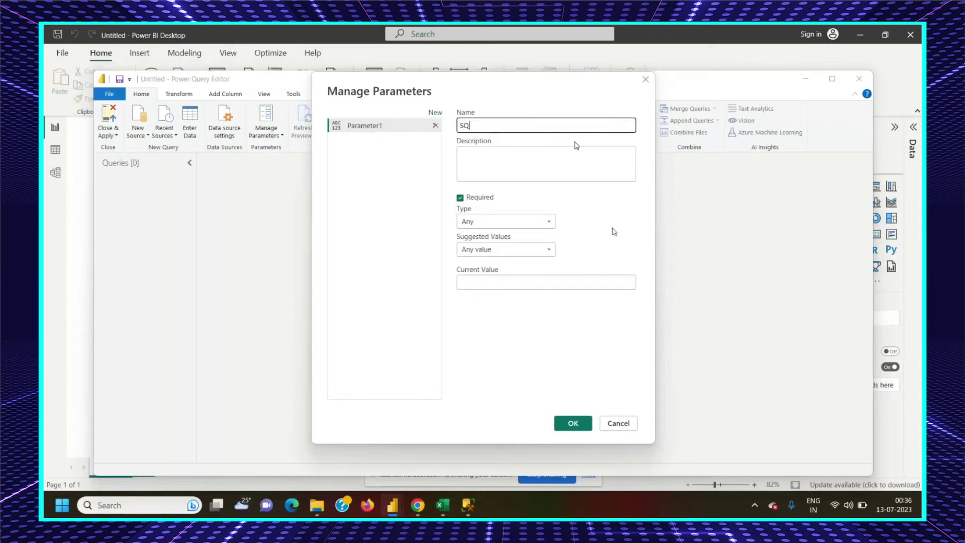
type("LServerDe")
key("BackSpace")
key("BackSpace")
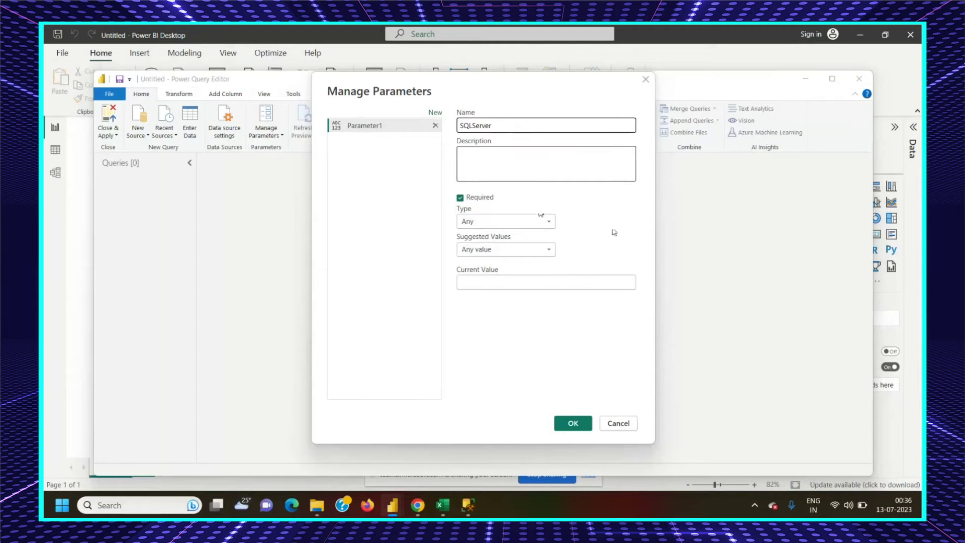
left_click(505, 166)
type("SQL s")
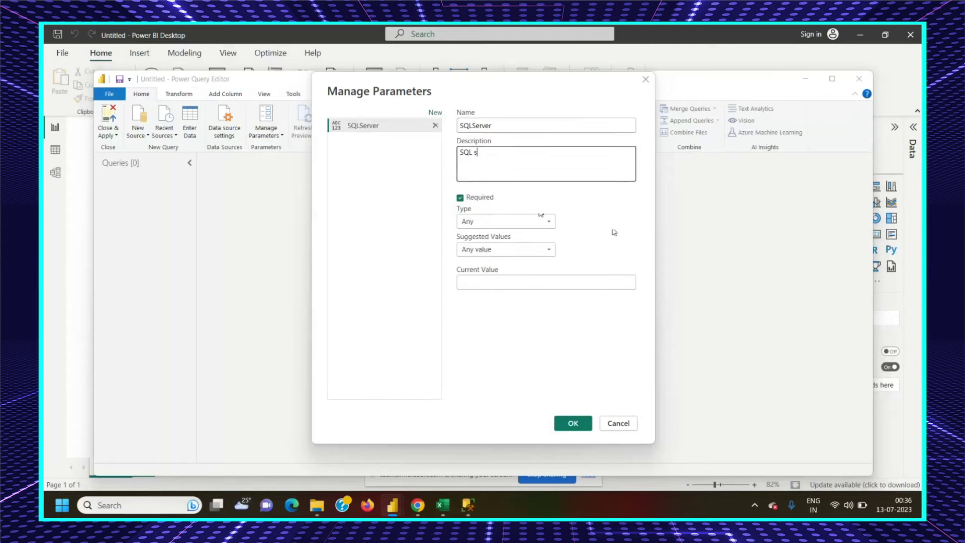
type("erver connection parameter")
Choose Any as the SQLServer parameter's type and Any value for its suggested values.
left_click(491, 221)
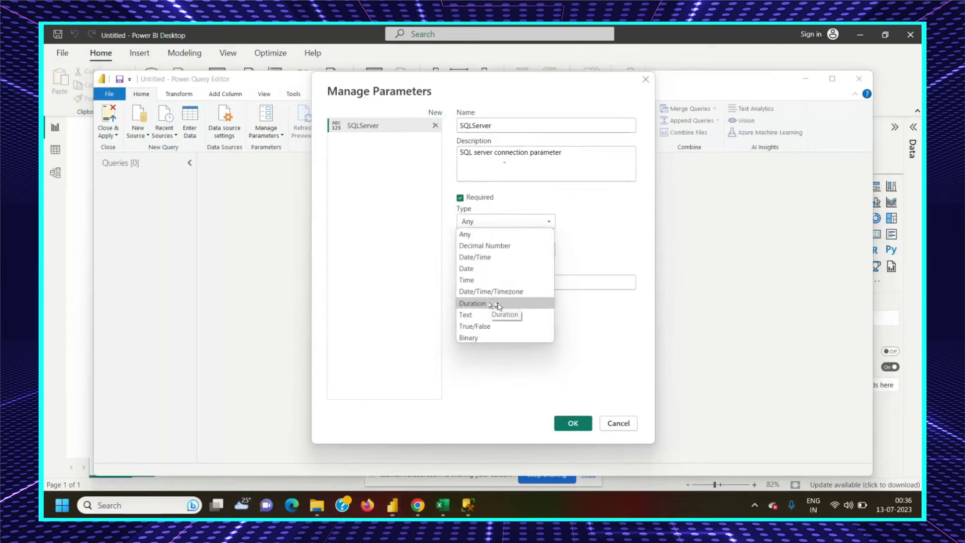
left_click(491, 235)
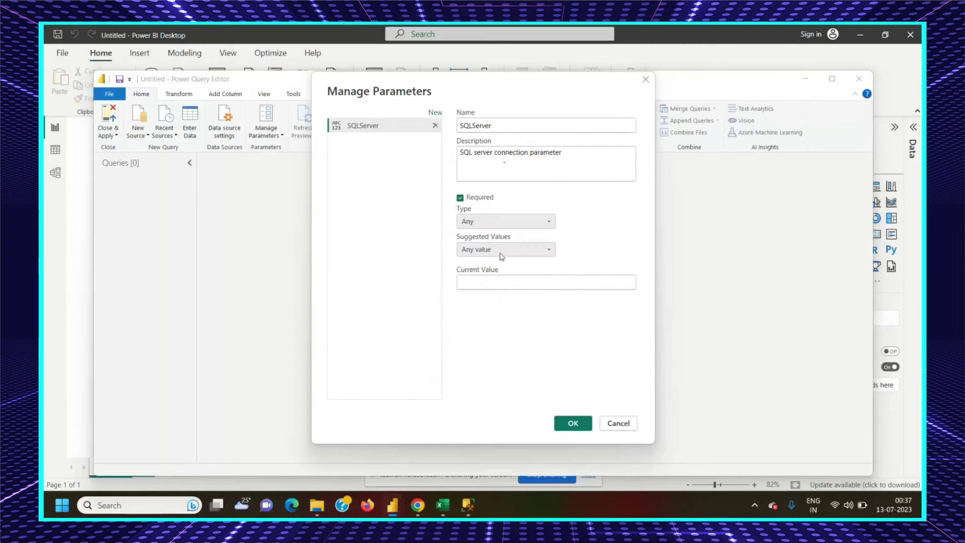
left_click(500, 251)
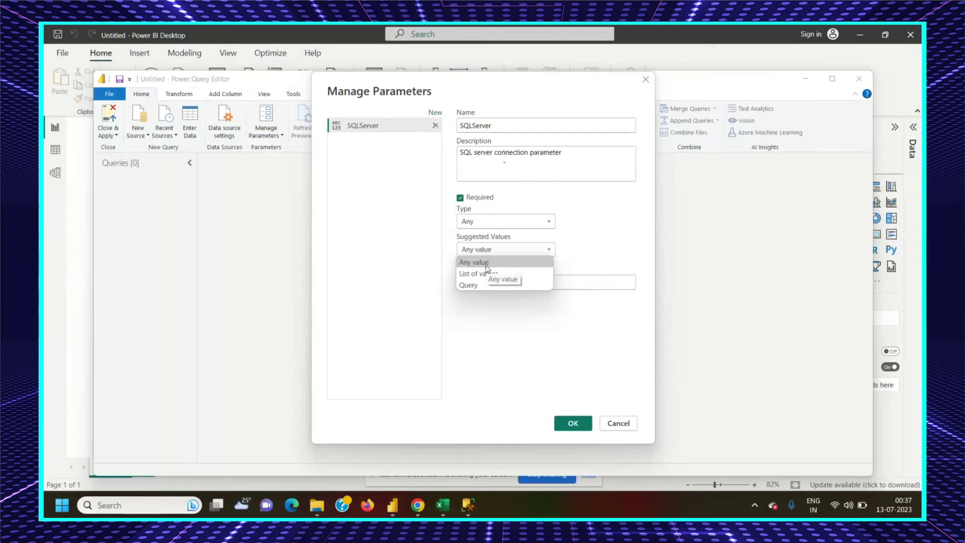
left_click(488, 262)
Try List of values and Query as the parameter's suggested values, and return the setting to Any value.
left_click(503, 255)
left_click(508, 274)
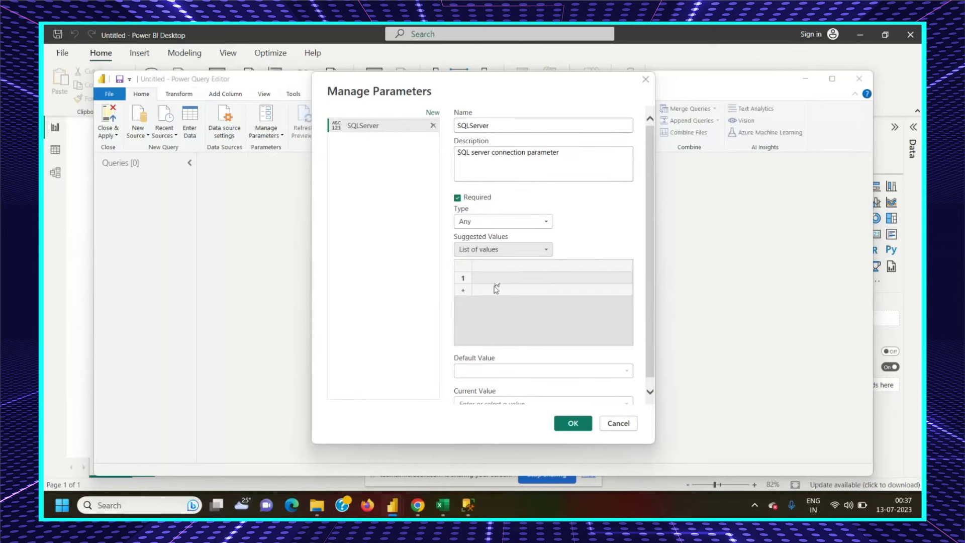
scroll(528, 339, "down", 1)
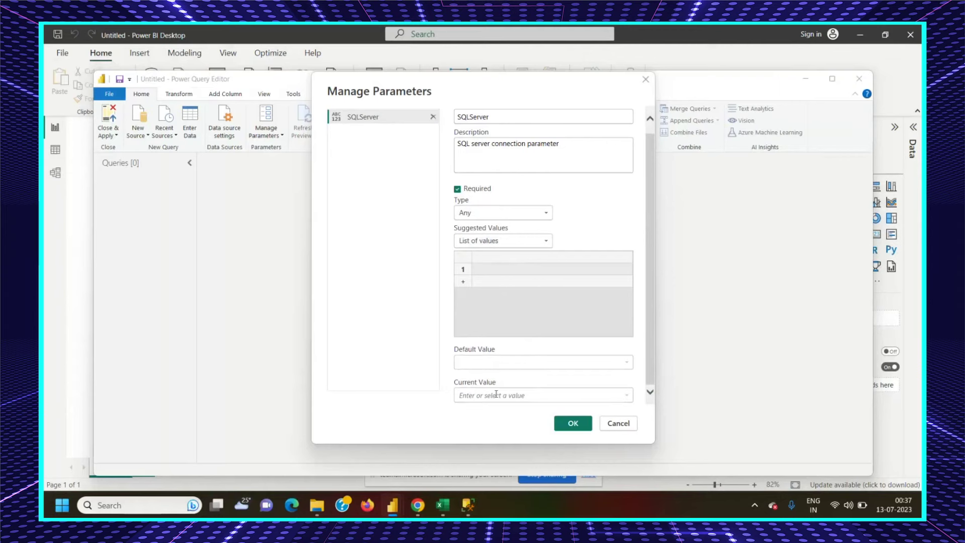
left_click(490, 240)
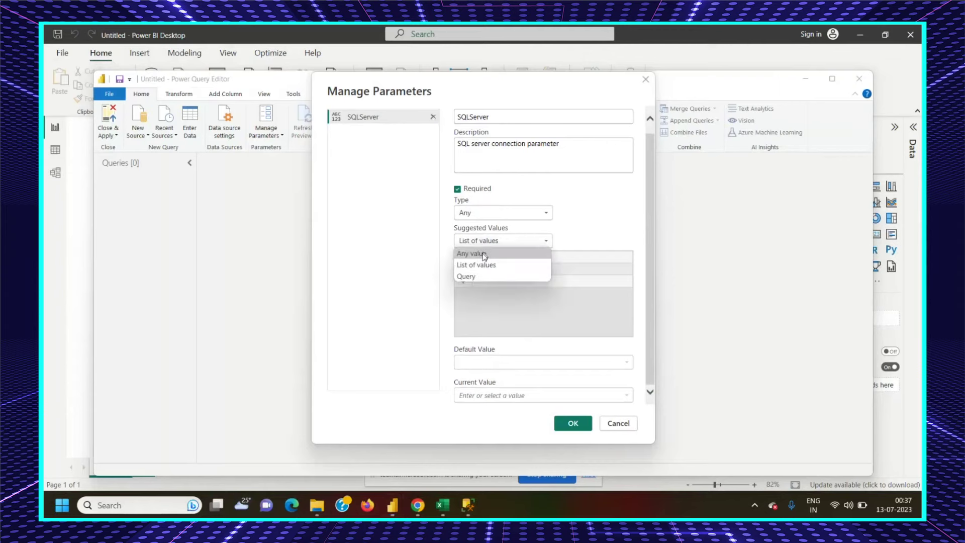
left_click(482, 275)
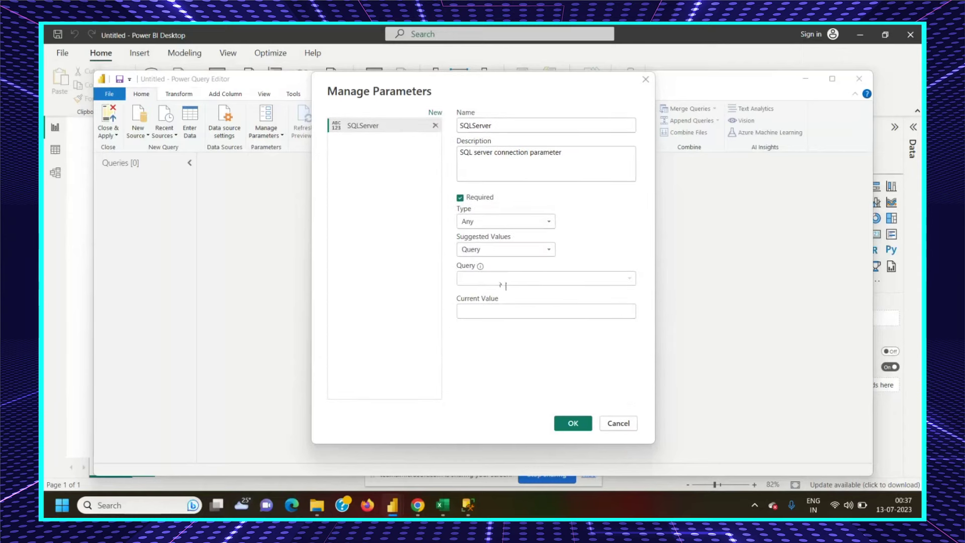
left_click(498, 252)
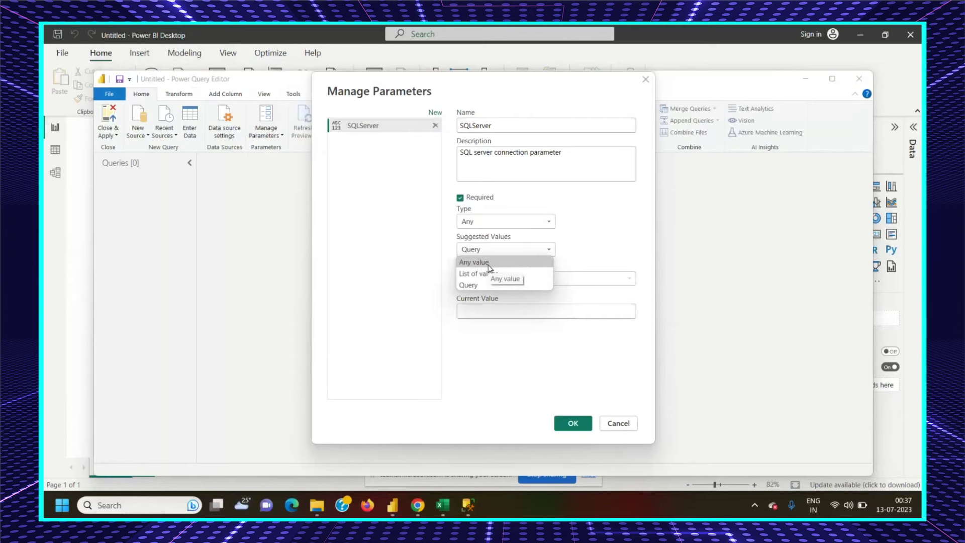
left_click(487, 262)
Switch to SQL Server Management Studio and copy the server name from a new Database Engine connection dialog.
left_click(478, 283)
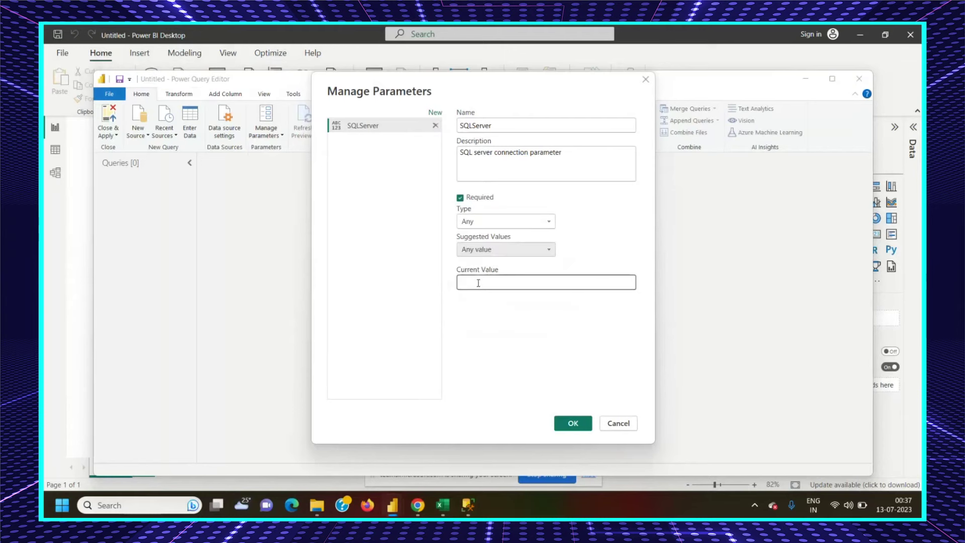
left_click(467, 505)
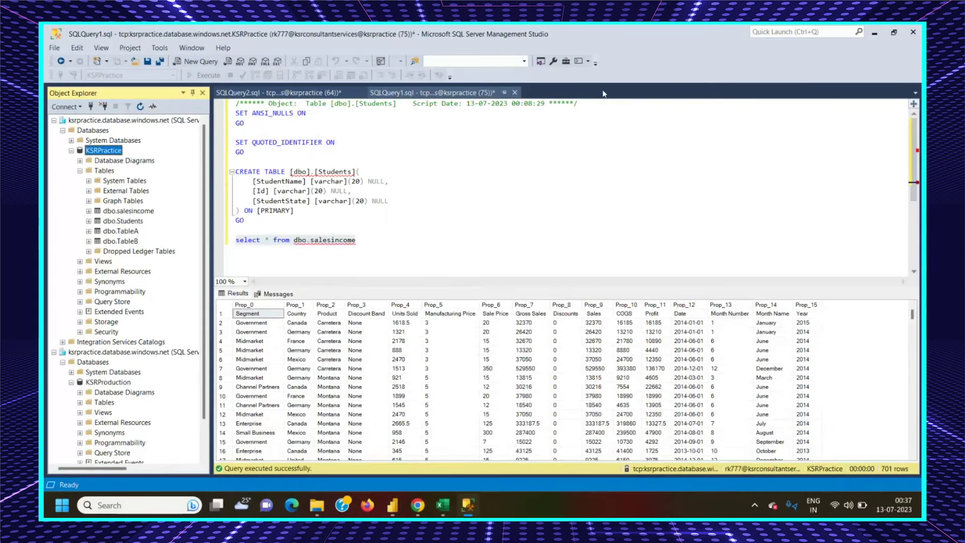
left_click(66, 107)
left_click(95, 121)
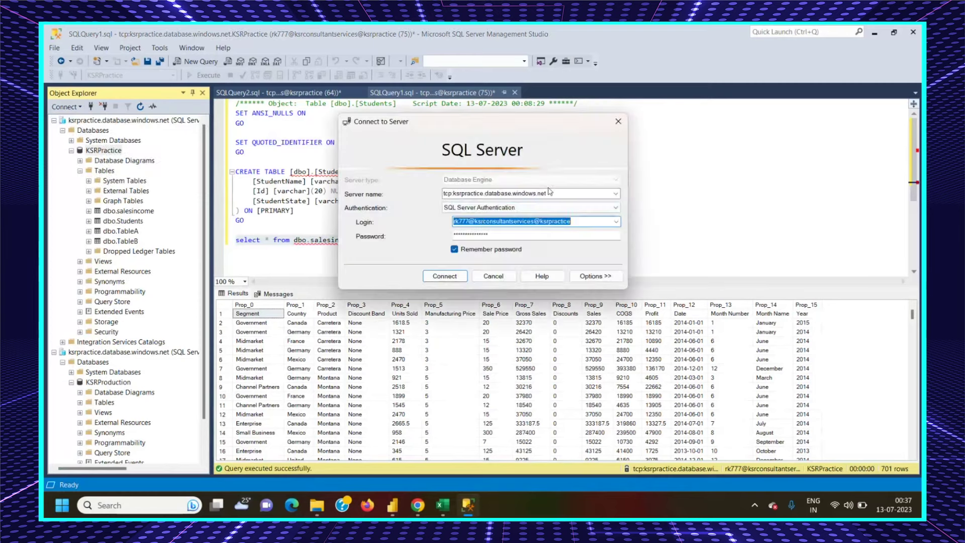
left_click(553, 194)
key("ctrl+c")
Back in the Power Query Editor, set the SQLServer parameter's current value to tcp:ksrpractice.database.windows.net and save it.
key("alt+Tab")
key("ctrl+v")
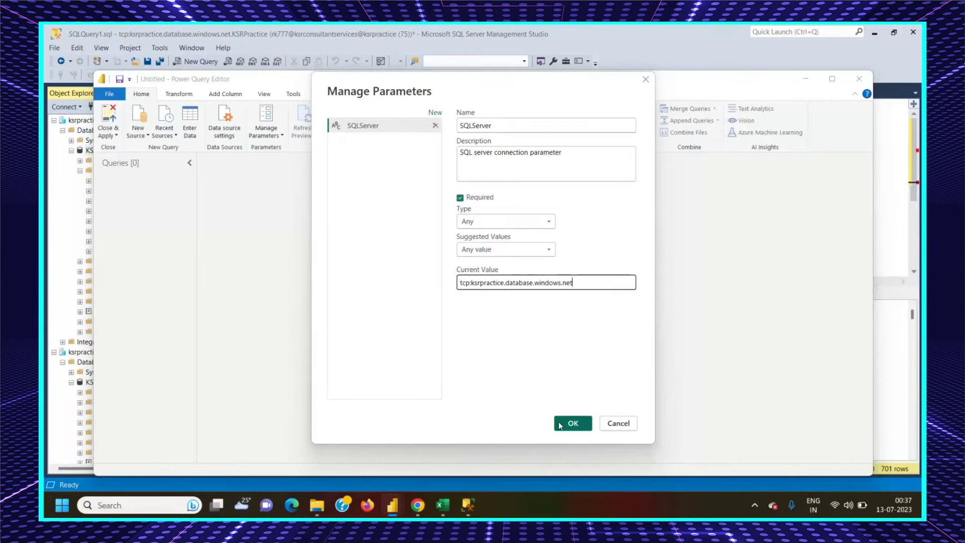
left_click(572, 423)
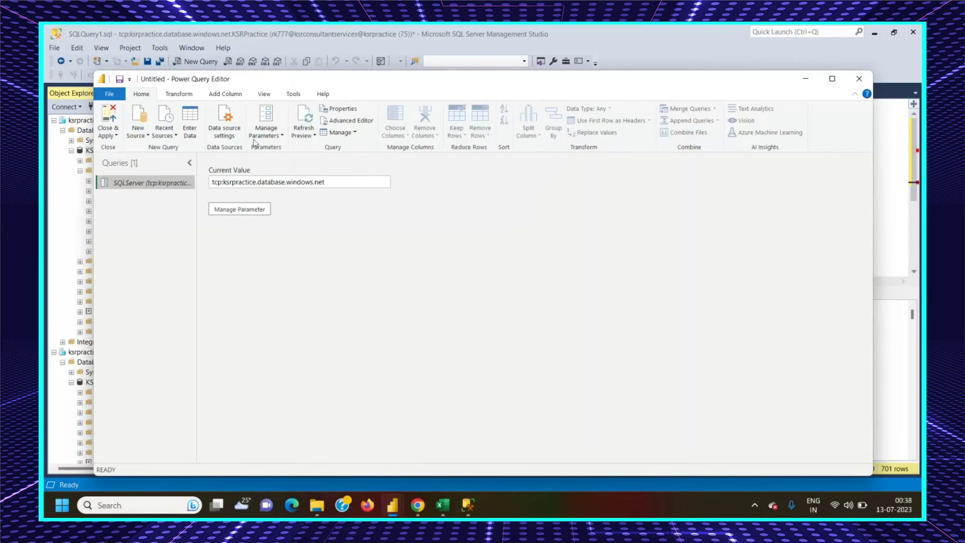
Create a second parameter named SQLDBDev.
left_click(269, 137)
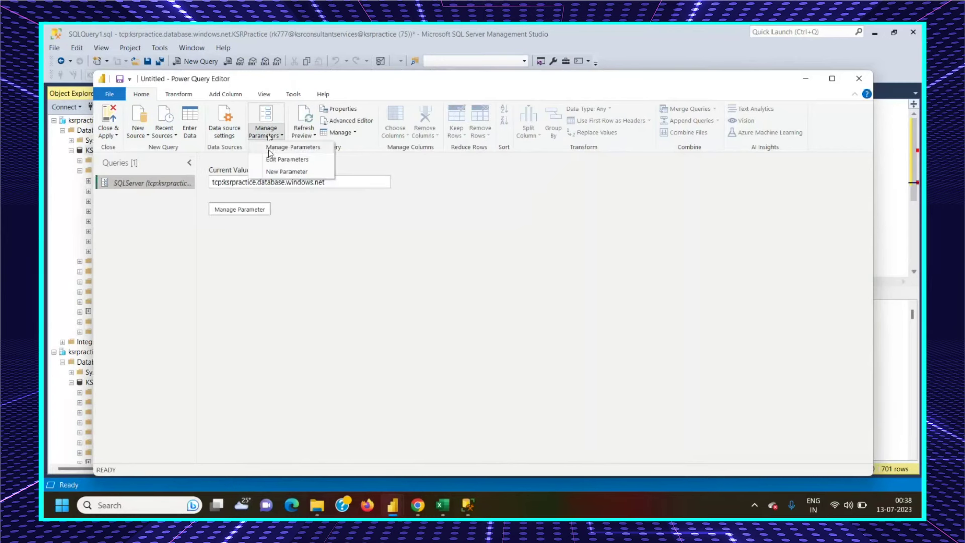
left_click(281, 172)
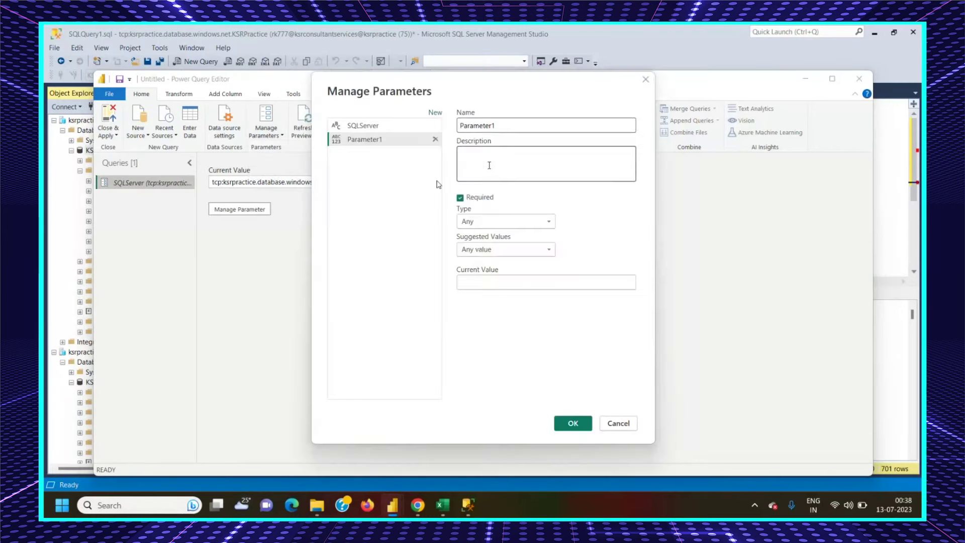
double_click(503, 126)
type("SQL")
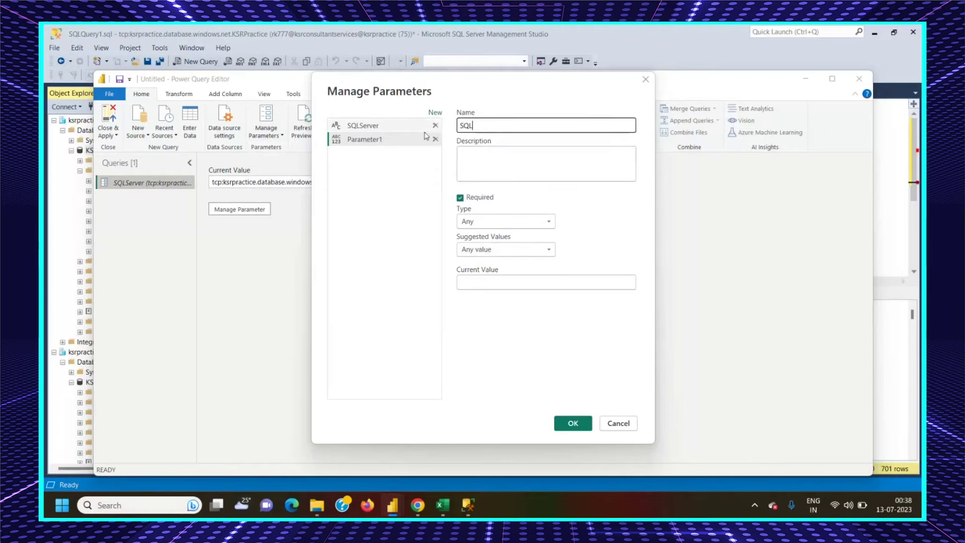
type("DBDev")
key("BackSpace")
Give SQLDBDev the description "SQL Database Dev connection details" and the current value ksrpractice, and save the parameter.
left_click(490, 157)
type("SAL")
key("BackSpace")
type("QL Database Dev")
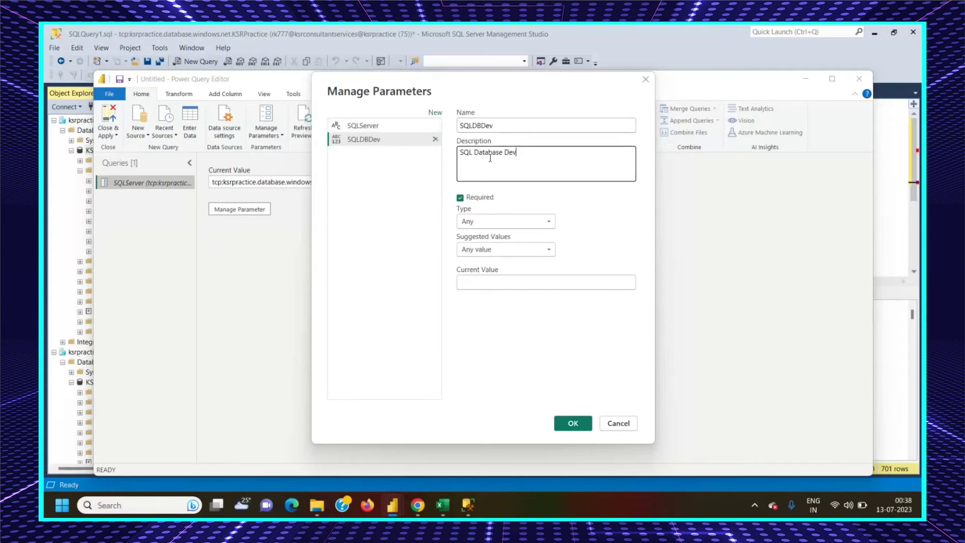
type(" connection details")
left_click(487, 283)
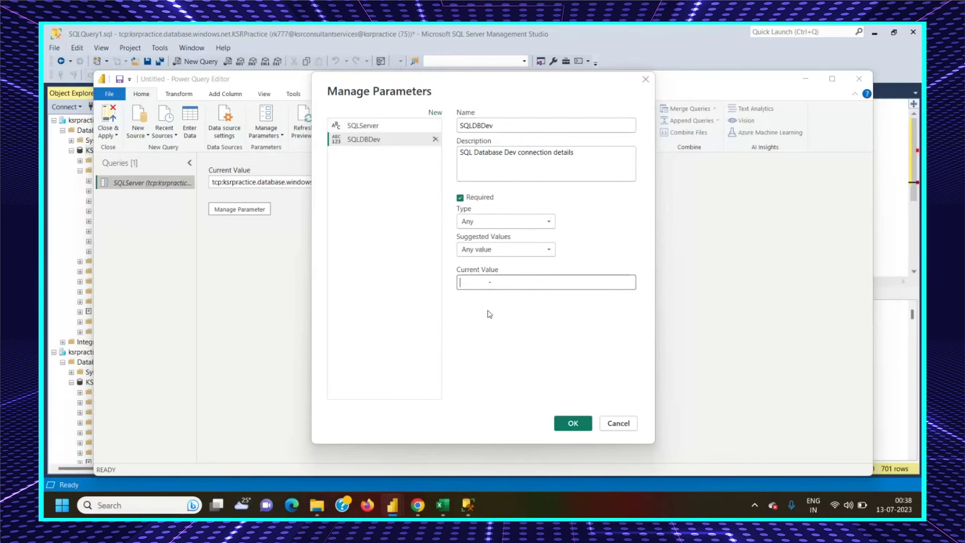
type("ksrpractice")
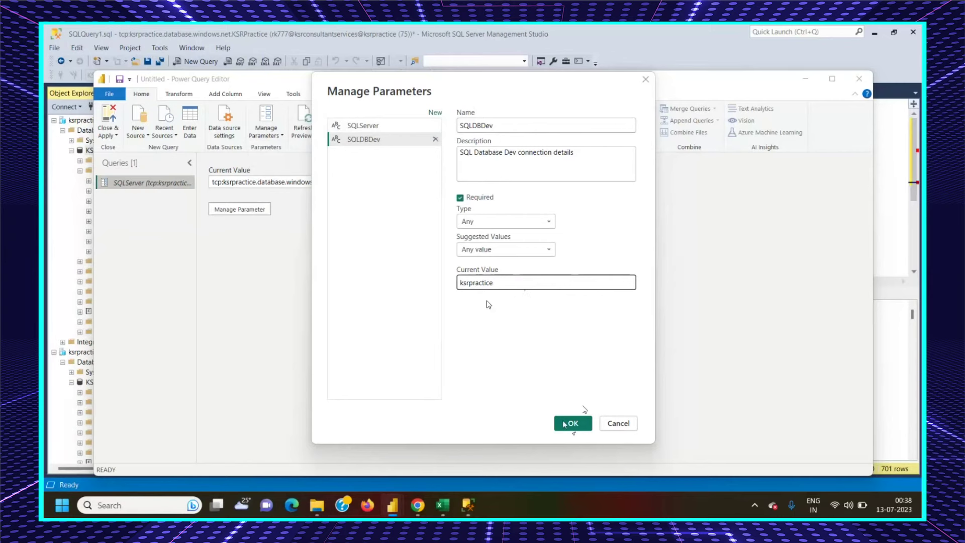
left_click(582, 428)
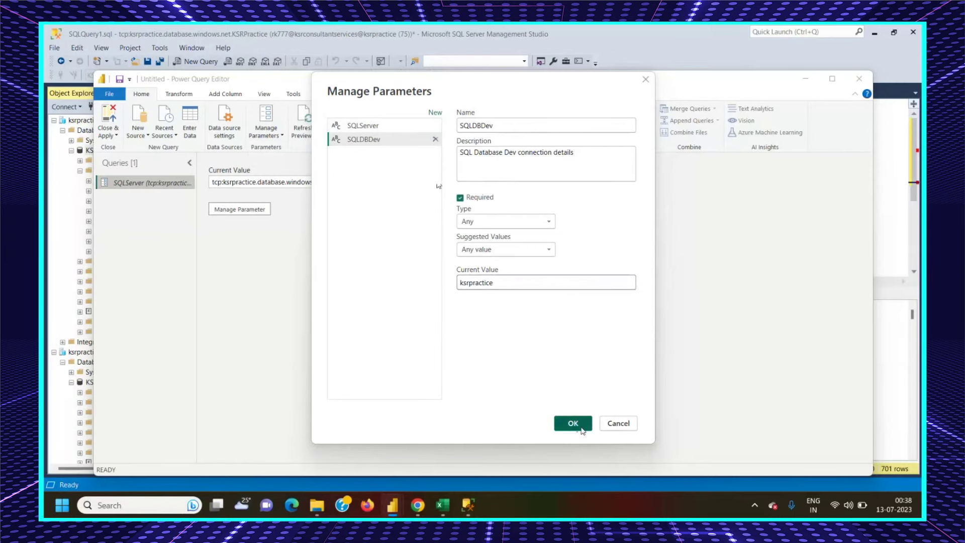
Start a new SQL Server database source and supply its server through the existing SQLServer parameter.
left_click(137, 135)
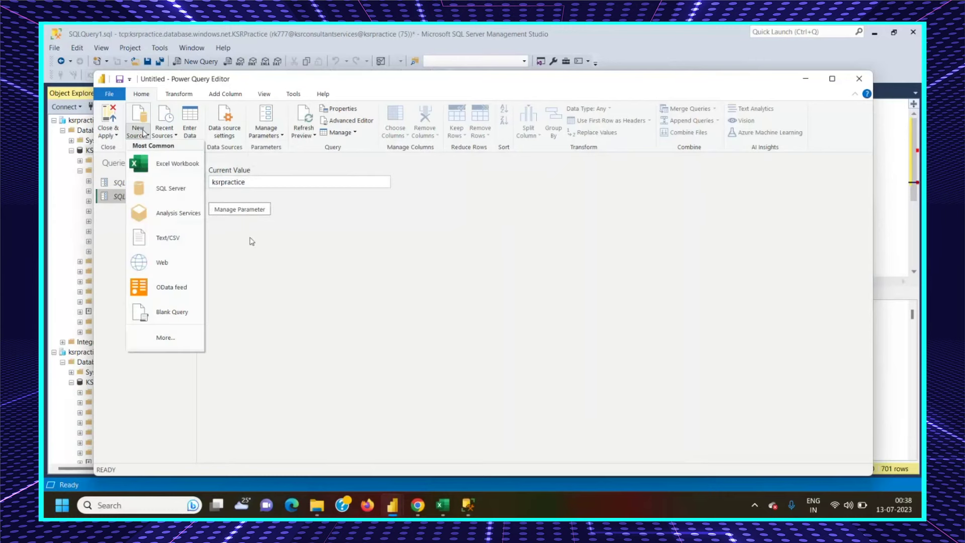
left_click(159, 188)
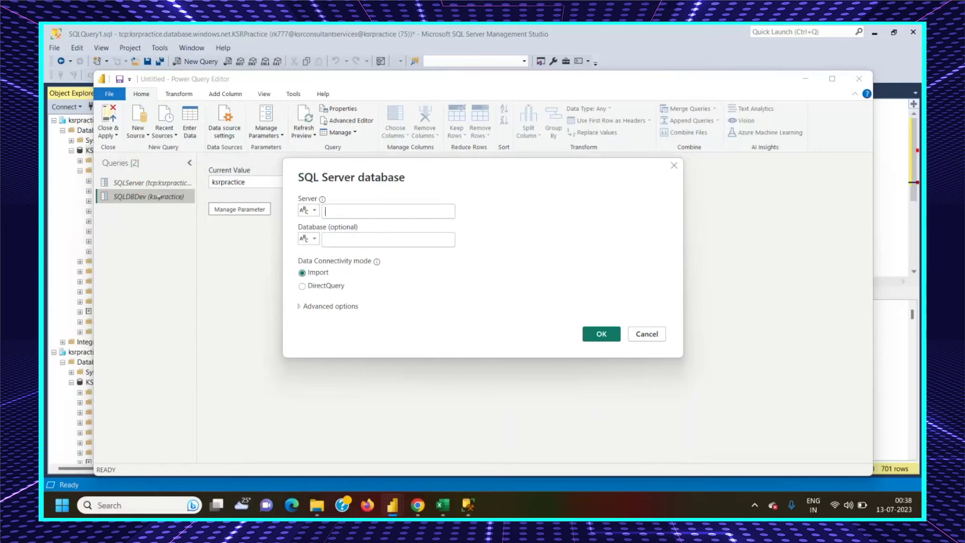
left_click(311, 212)
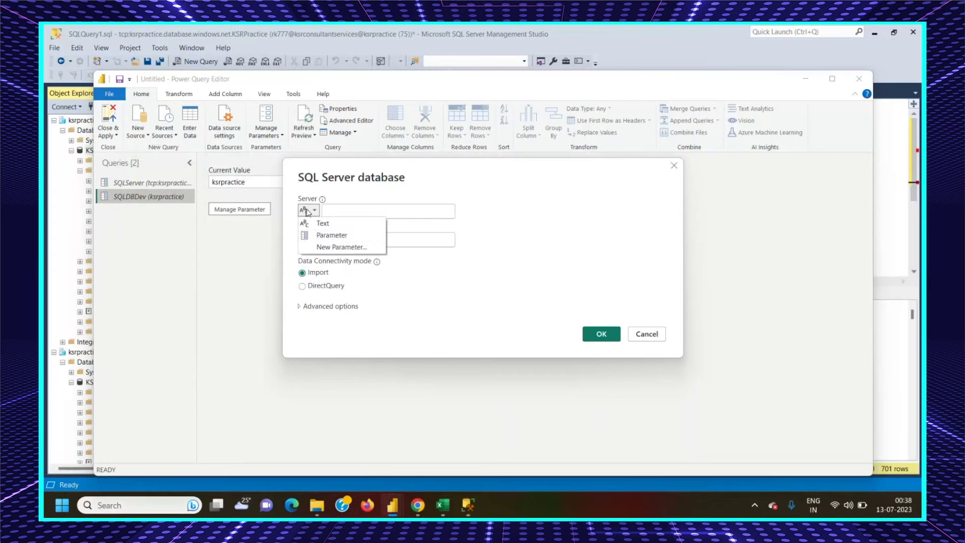
left_click(327, 246)
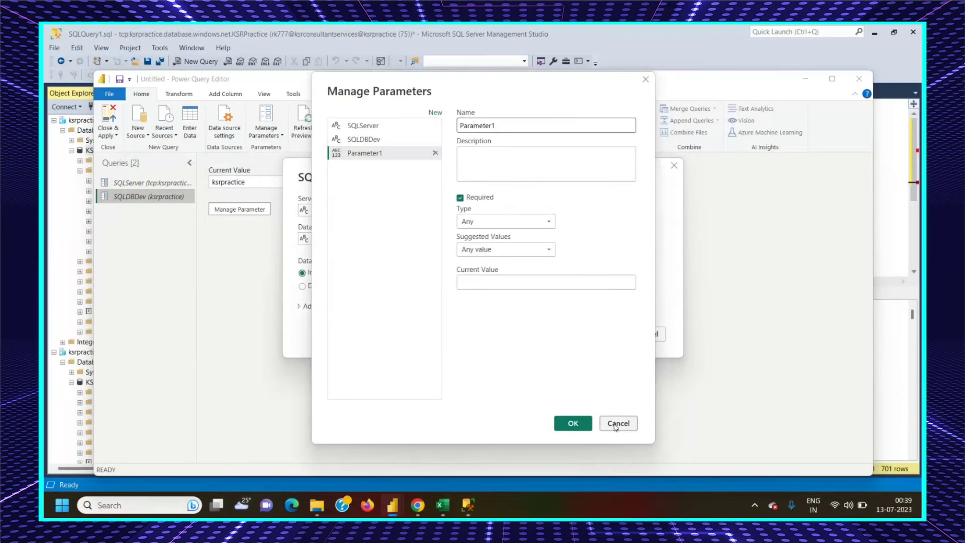
left_click(617, 423)
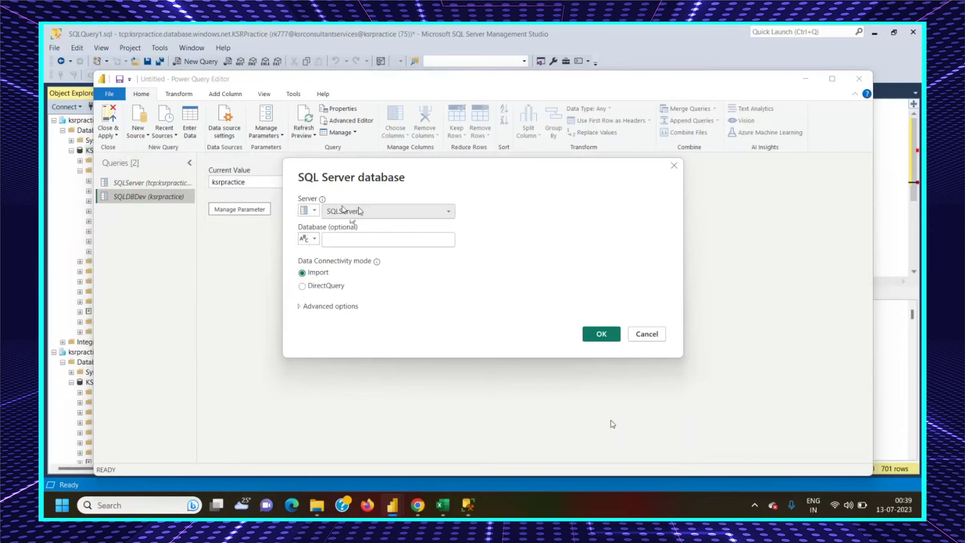
Supply the database through the SQLDBDev parameter and connect to the SQL Server source in Import mode.
left_click(313, 240)
left_click(325, 261)
left_click(352, 239)
left_click(345, 250)
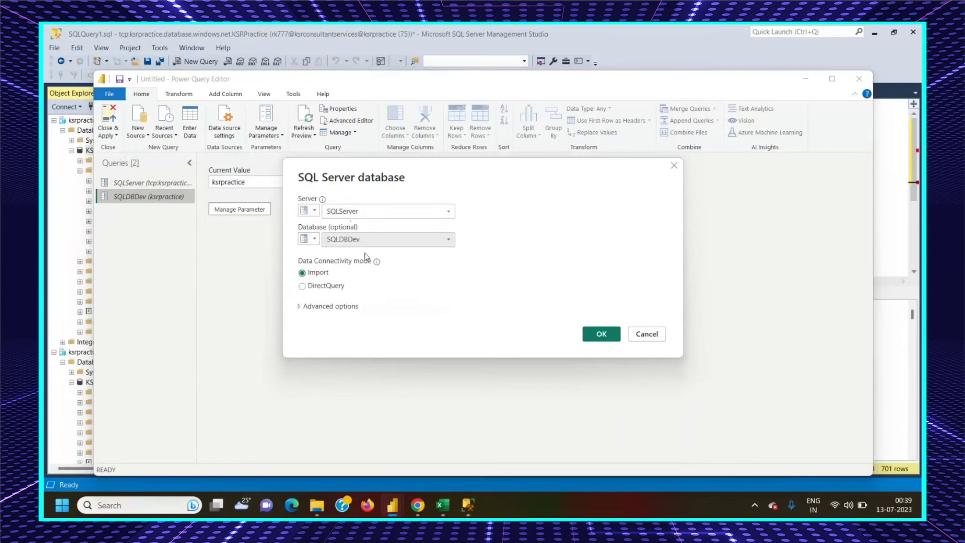
left_click(603, 337)
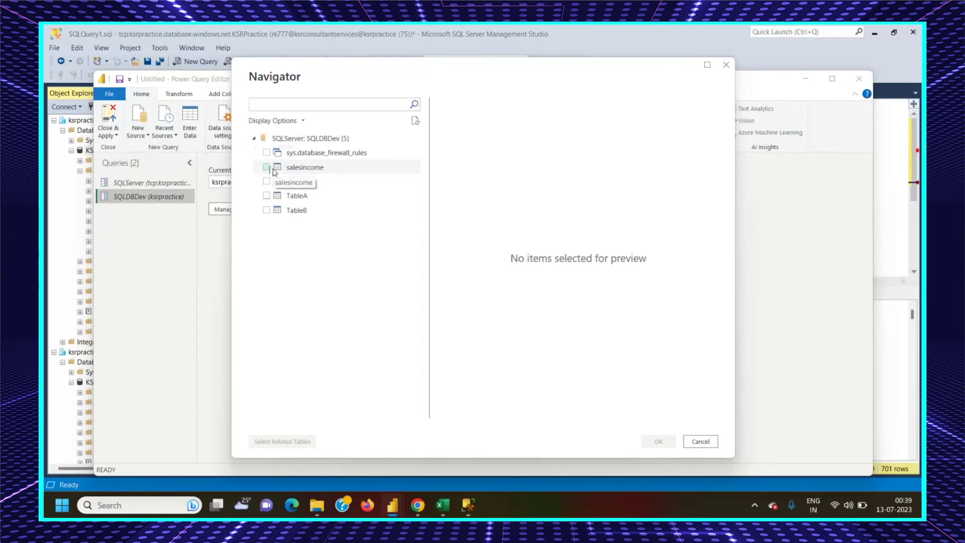
Preview the salesincome table, leave it out, and load only the Students table as a query.
left_click(266, 181)
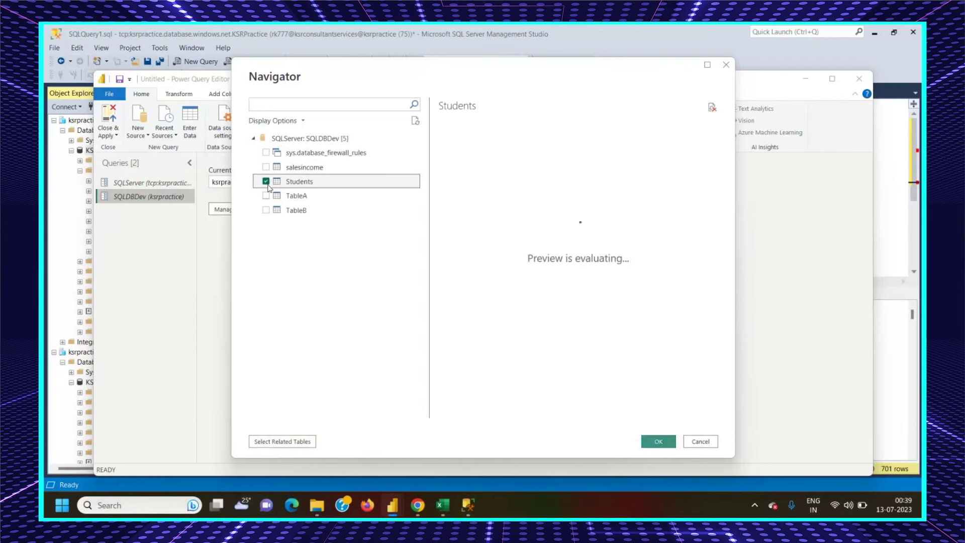
left_click(266, 167)
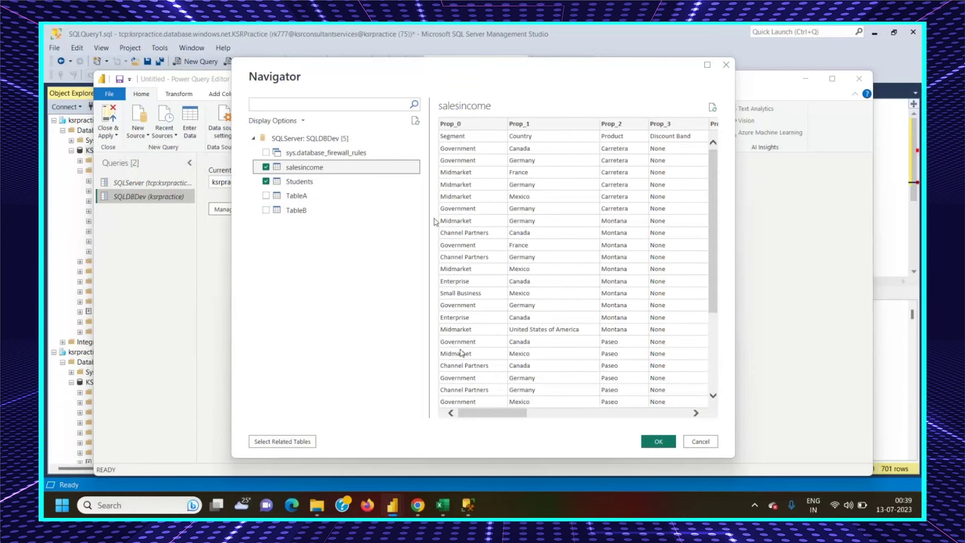
left_click(266, 167)
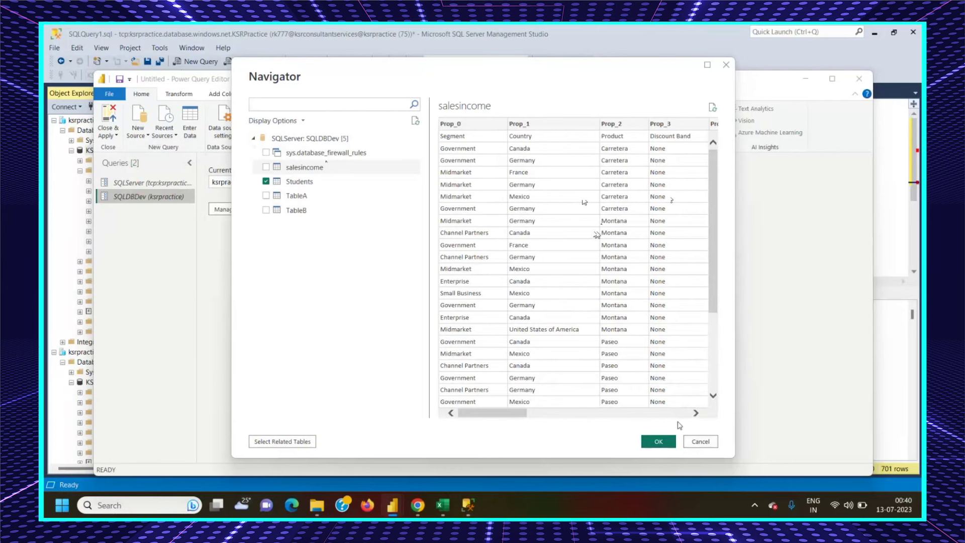
left_click(658, 443)
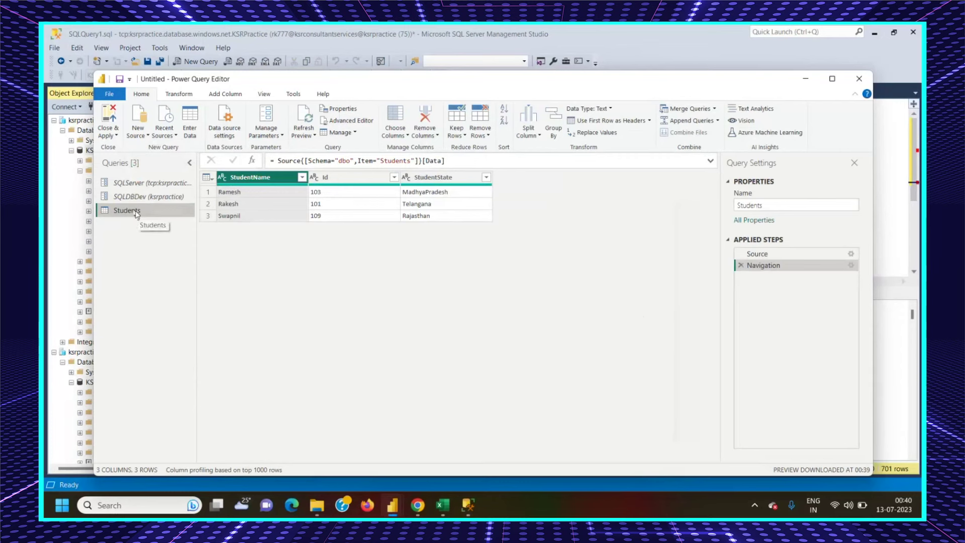
Remove the Students query's Navigation step, check its parameterised source settings, and navigate into the salesincome table instead.
left_click(740, 266)
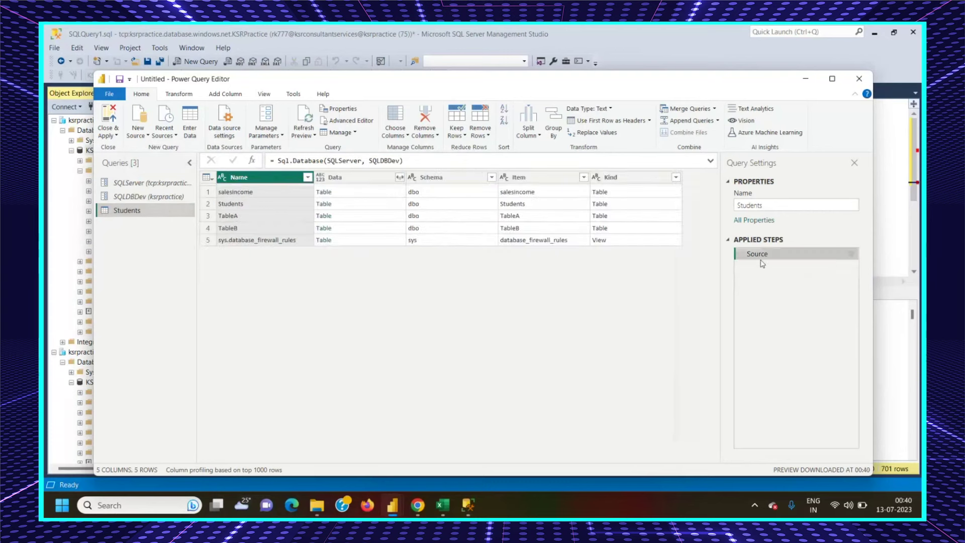
left_click(851, 255)
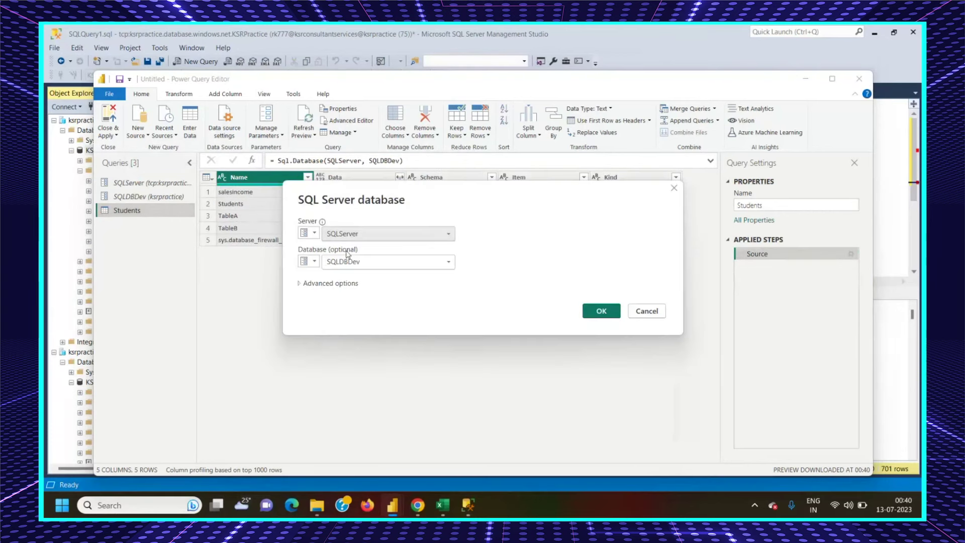
left_click(601, 310)
left_click(324, 192)
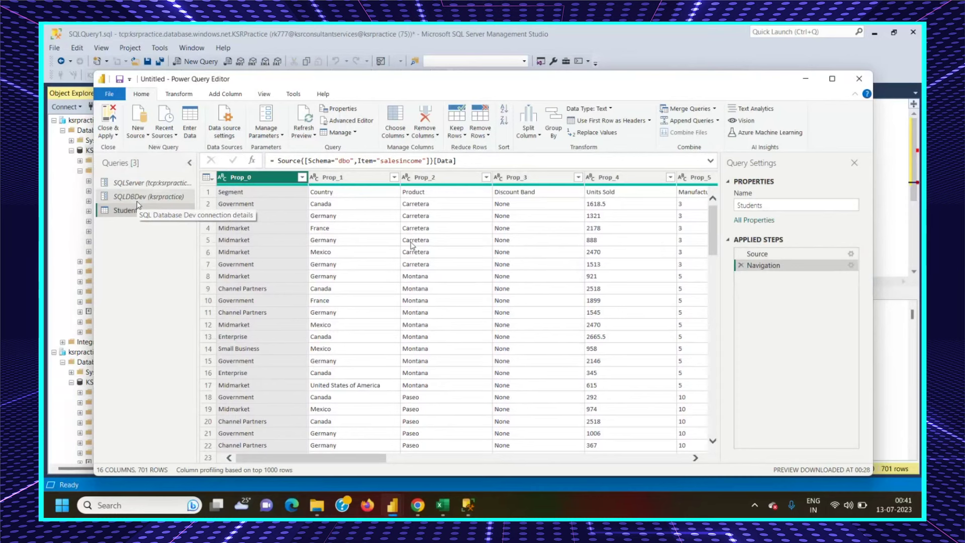
left_click(850, 254)
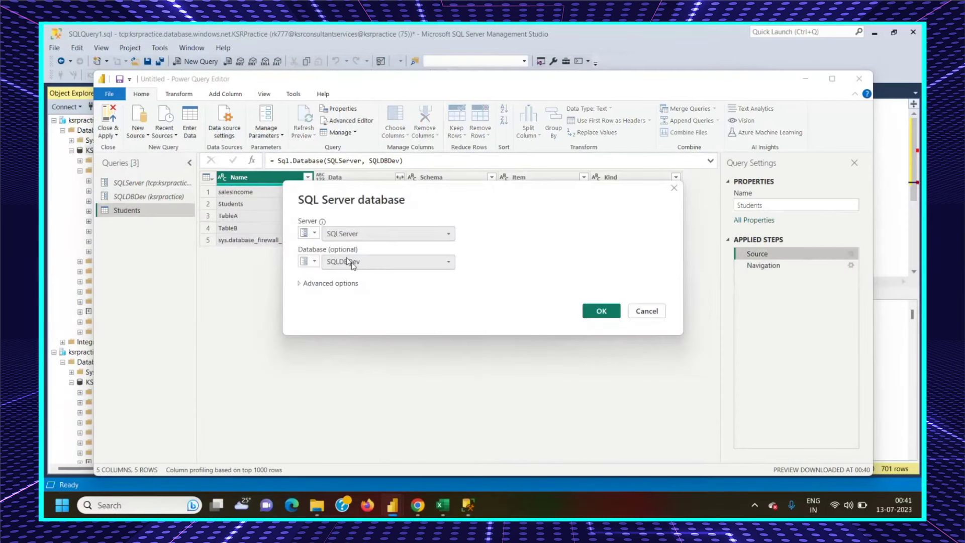
left_click(314, 234)
left_click(323, 246)
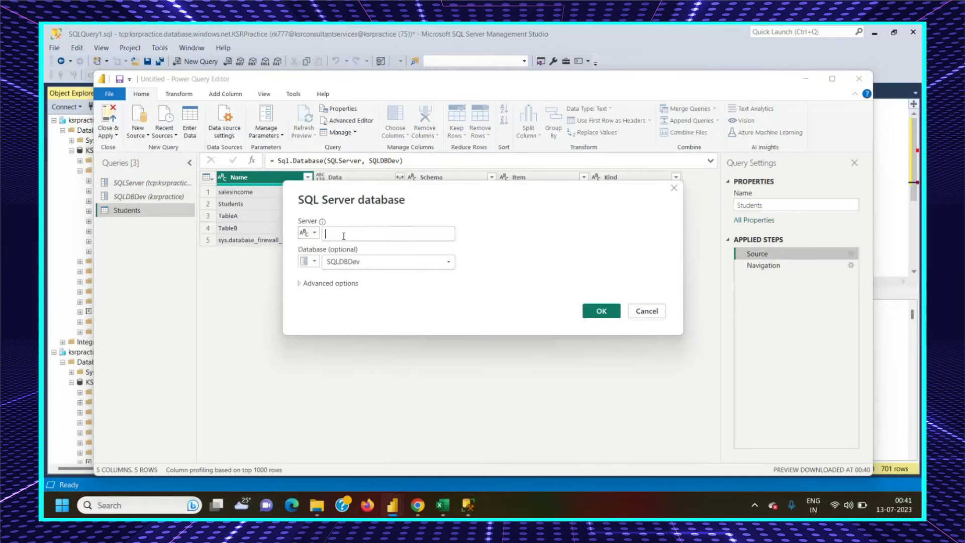
left_click(316, 262)
left_click(319, 274)
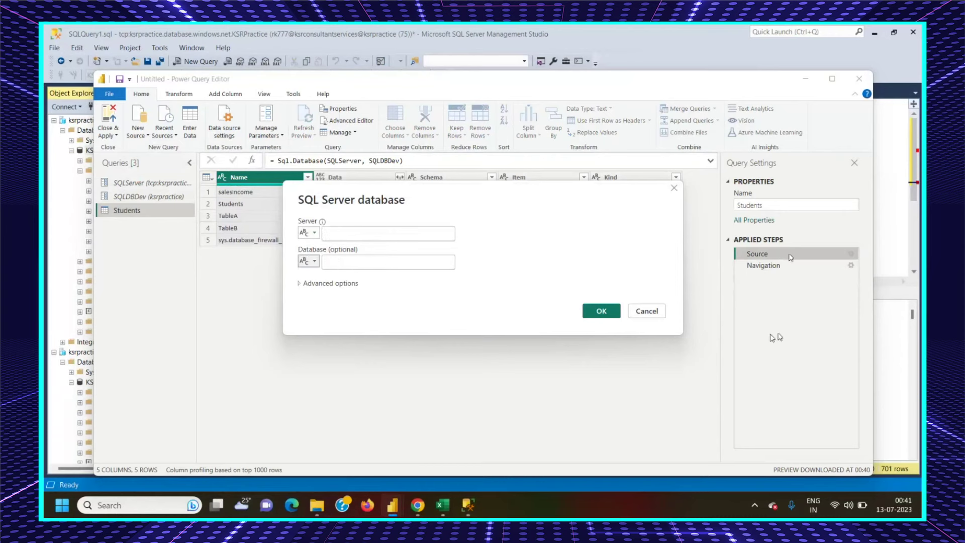
left_click(650, 311)
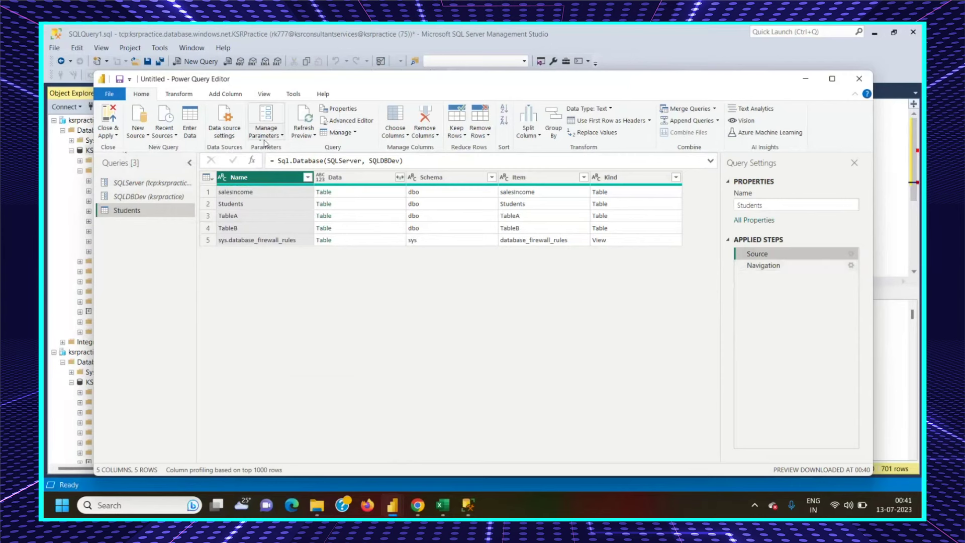
Create a third parameter named SQLDBProd with the current value ksrproduction and save it.
left_click(266, 133)
left_click(286, 172)
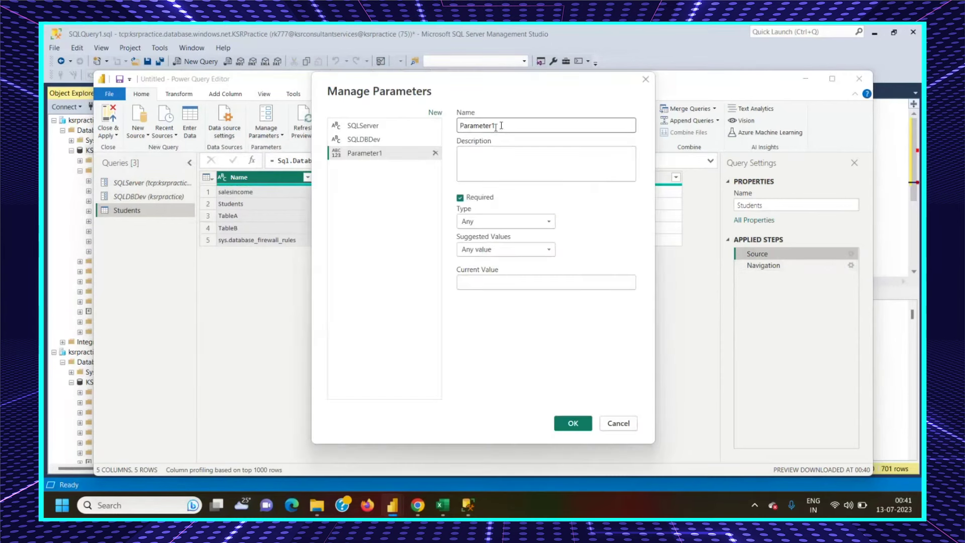
double_click(501, 123)
type("SQL")
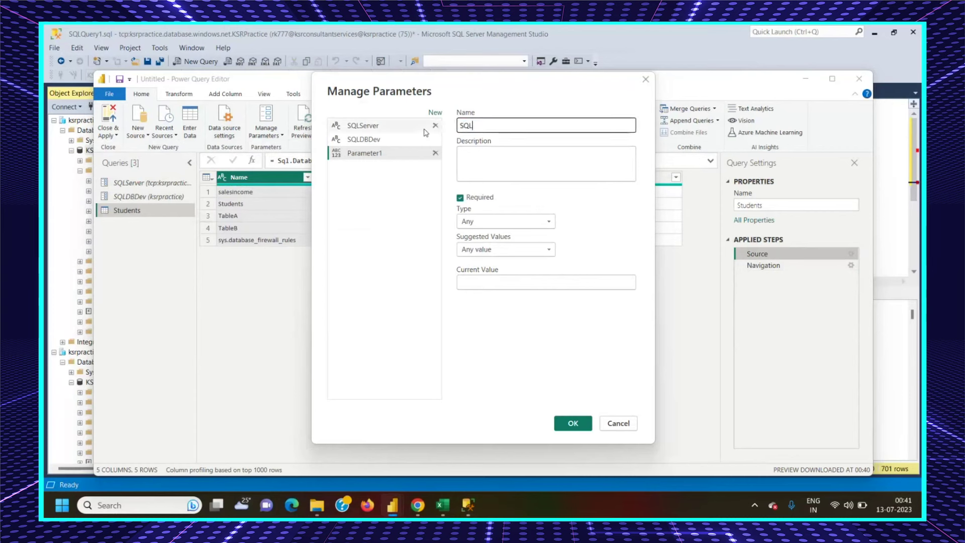
type("DBProd")
left_click(477, 279)
type("ksrproduction")
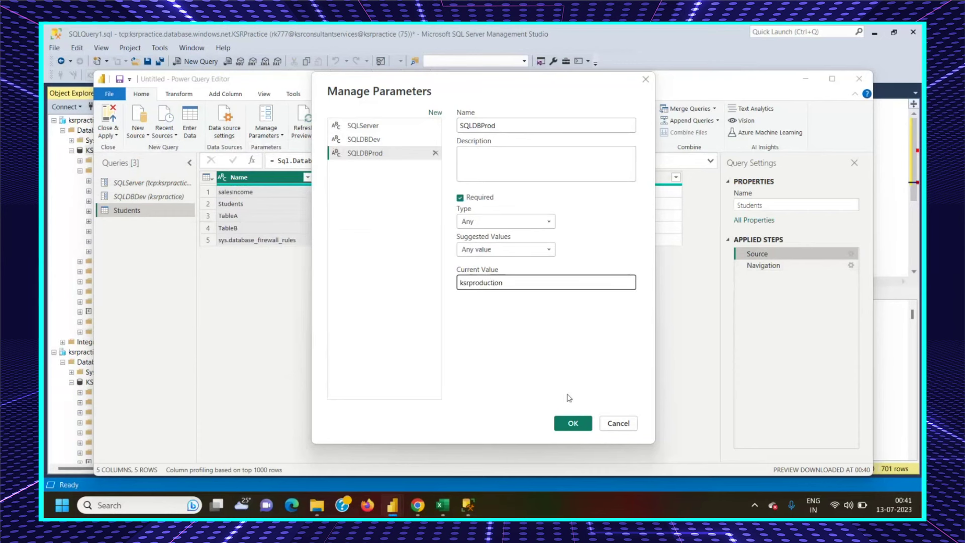
left_click(582, 427)
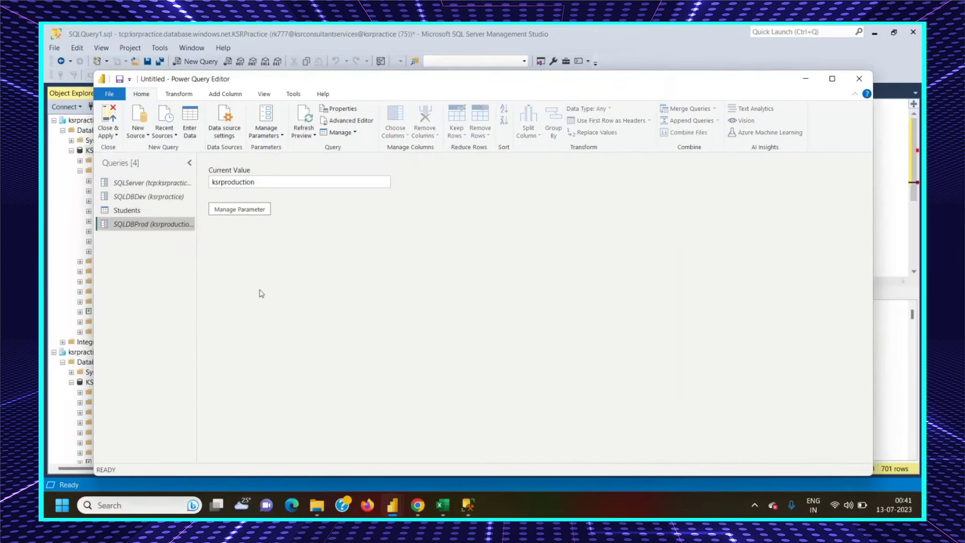
left_click(146, 211)
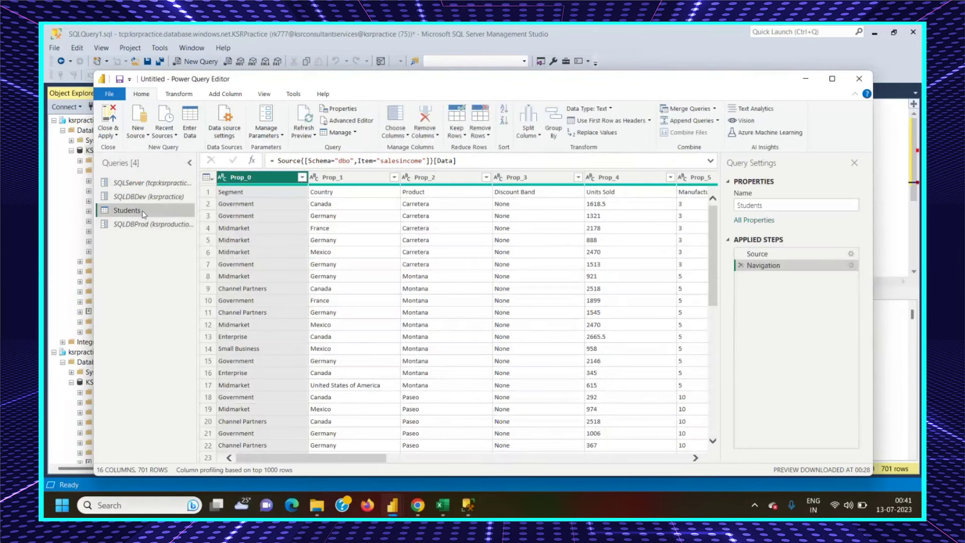
left_click(850, 254)
left_click(393, 260)
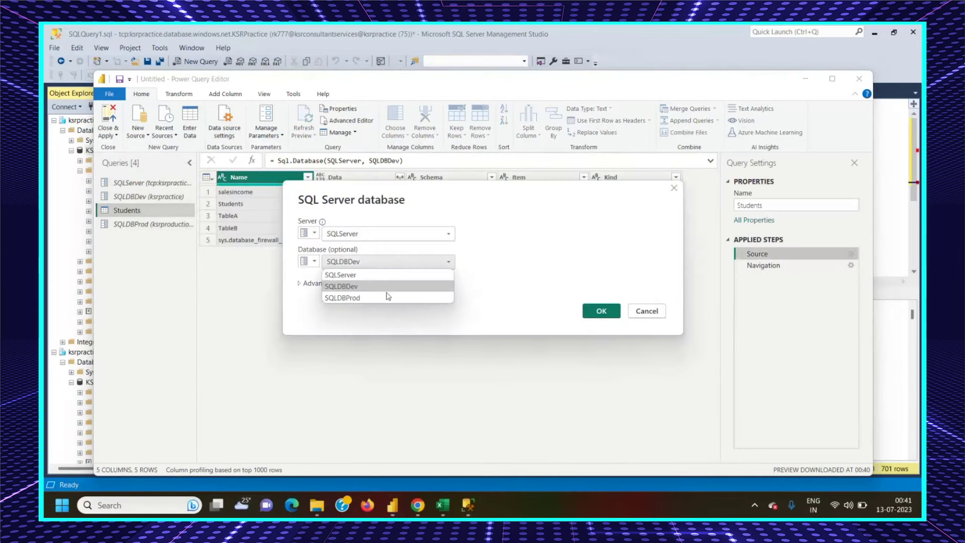
left_click(380, 298)
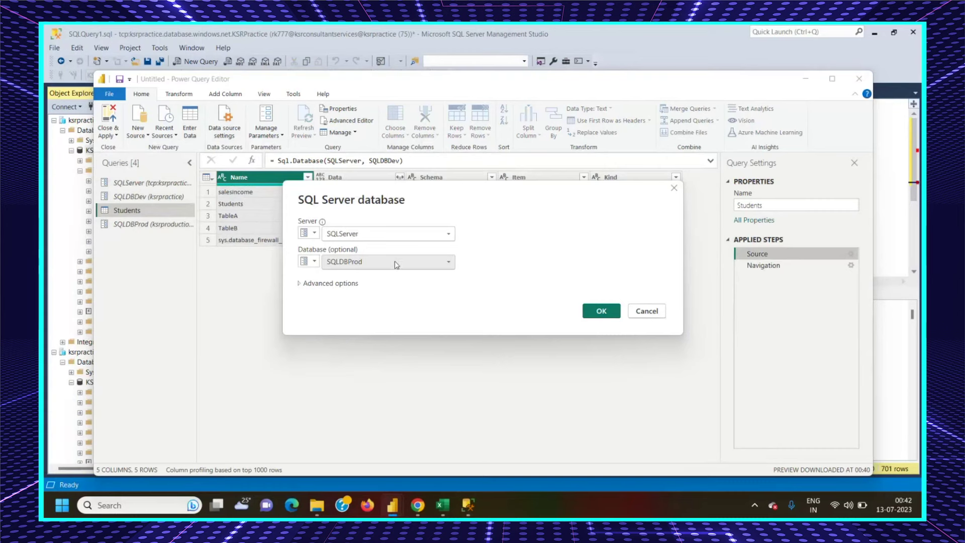
Switch to SQL Server Management Studio and check which tables the KSRProduction database contains.
left_click(467, 505)
key("Escape")
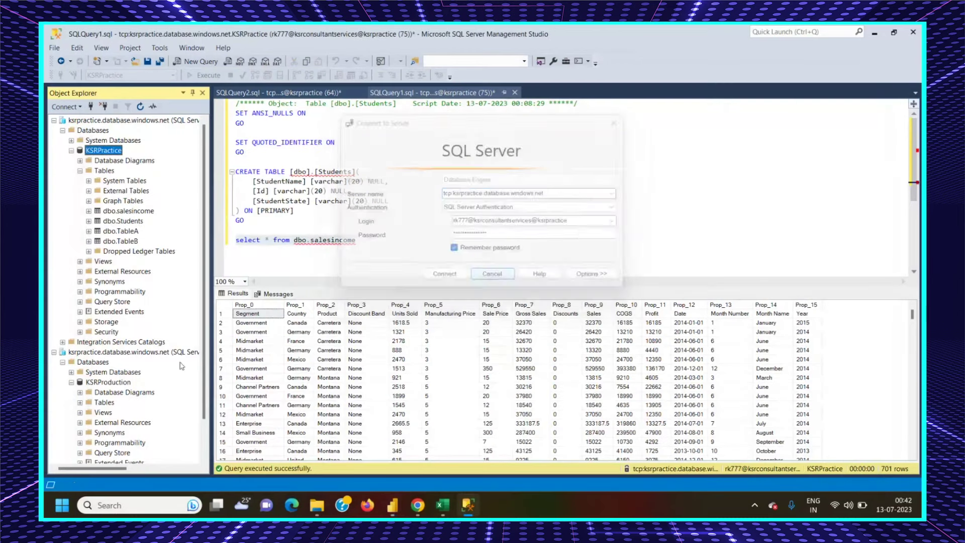
left_click(80, 402)
left_click(130, 412)
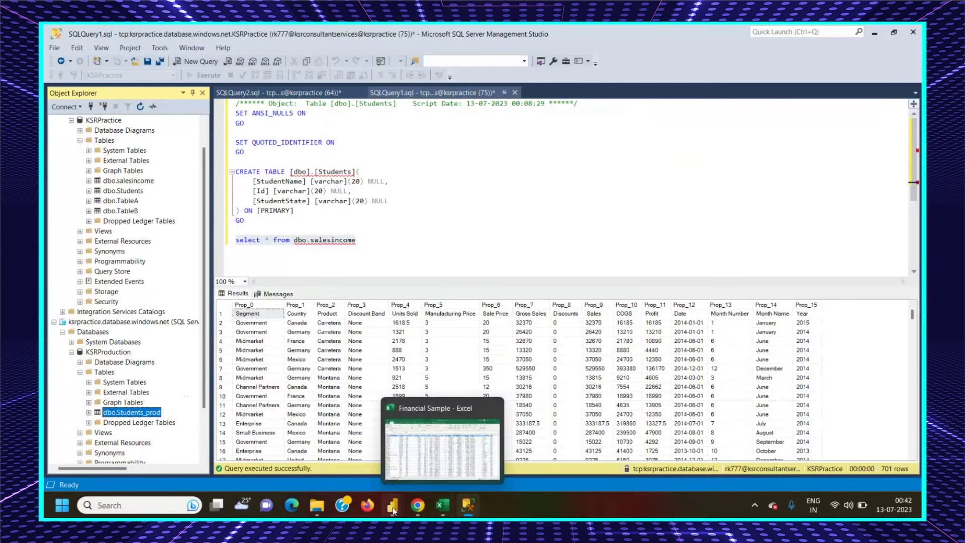
Back in the Power Query Editor, discard the pending source change and replace the query's Navigation step with the Students table.
mouse_move(393, 505)
left_click(435, 447)
left_click(647, 312)
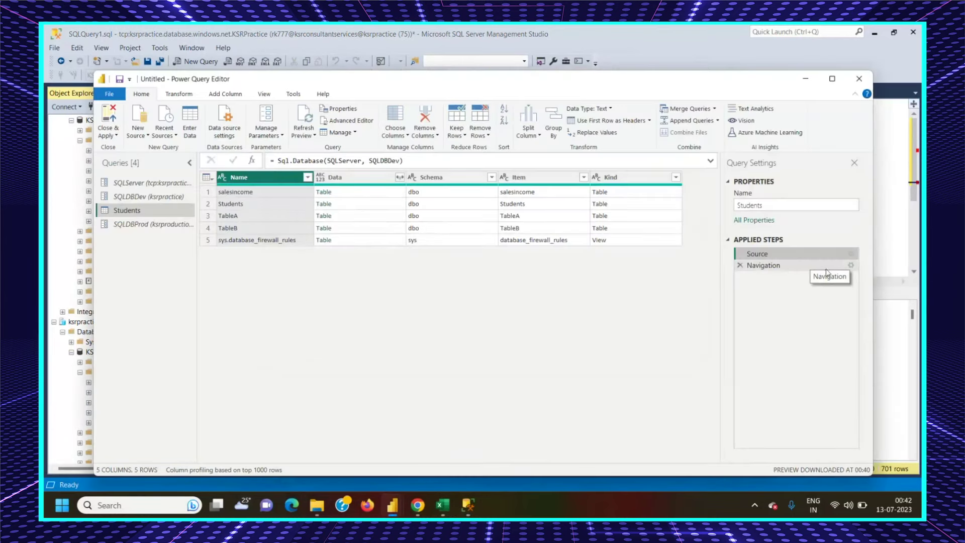
left_click(740, 265)
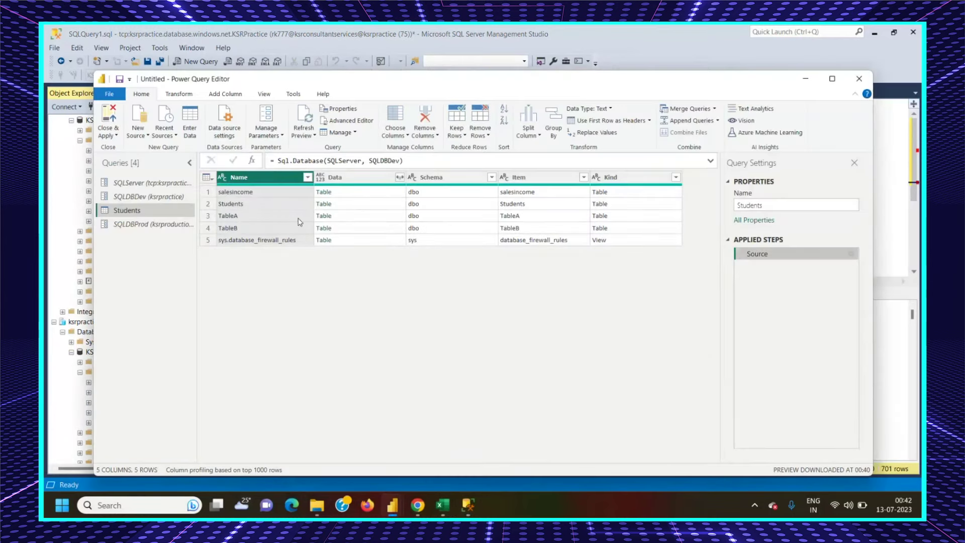
left_click(321, 204)
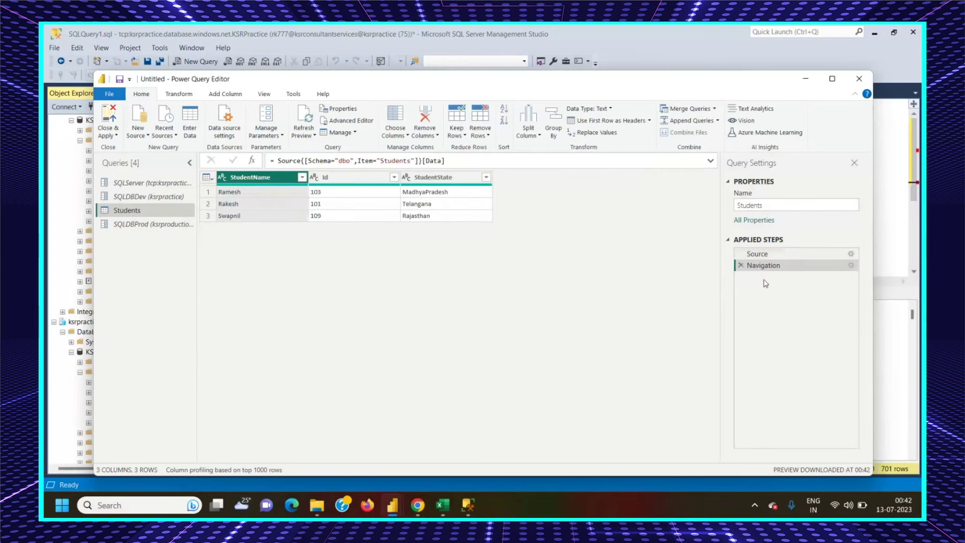
Change the Students query's source so the database comes from the SQLDBProd parameter.
left_click(850, 255)
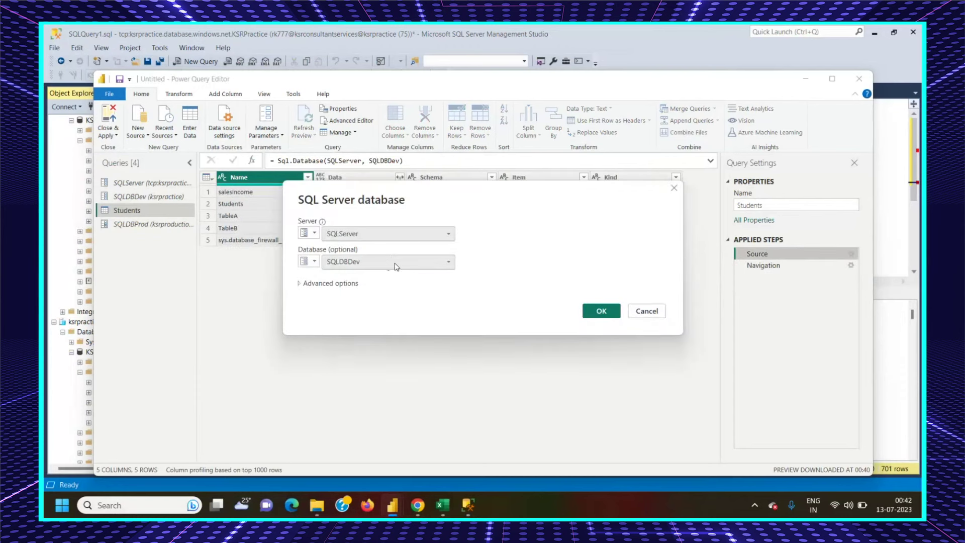
left_click(407, 262)
left_click(369, 300)
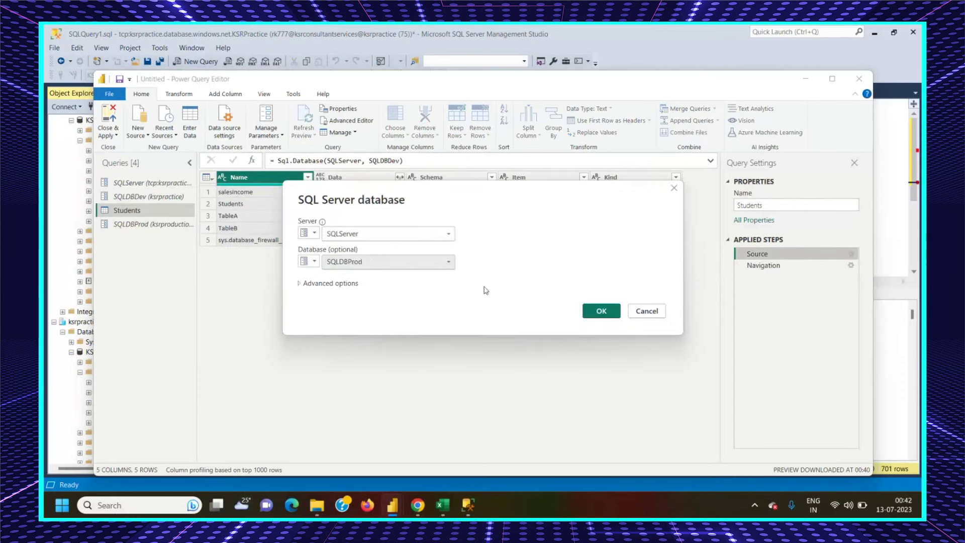
left_click(600, 311)
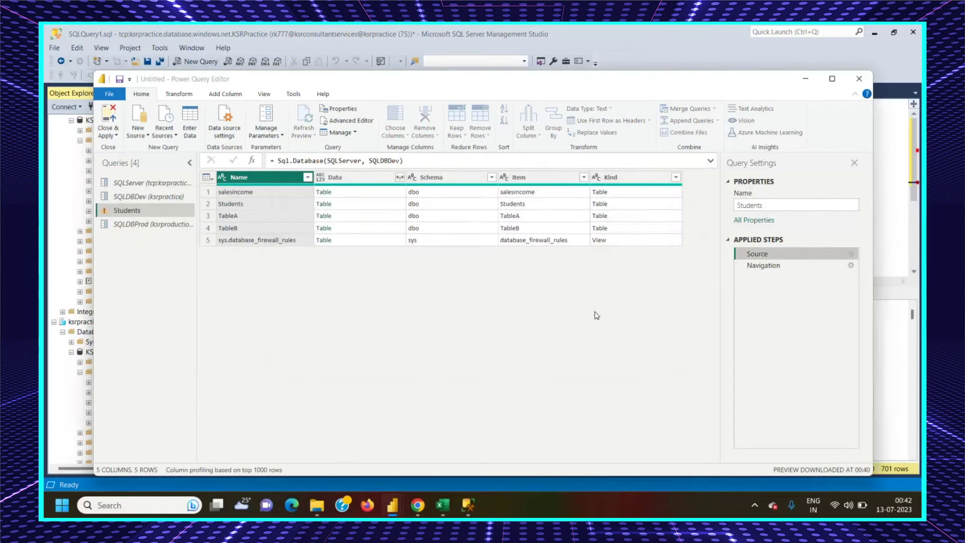
Replace the query's Navigation step by opening the Students_prod table from the production source.
left_click(766, 265)
left_click(759, 253)
left_click(316, 199)
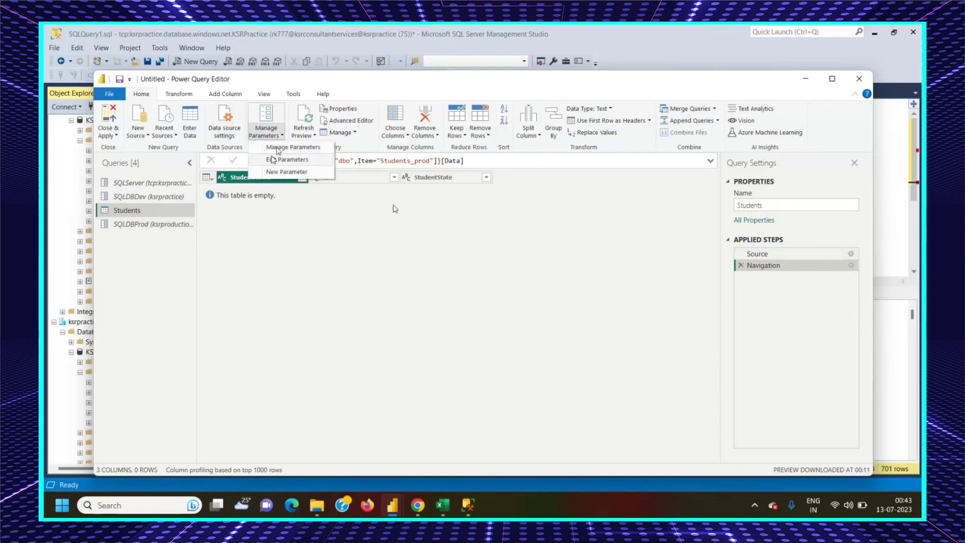
Review the definitions of the SQLServer and SQLDBDev parameters in Manage Parameters.
left_click(279, 146)
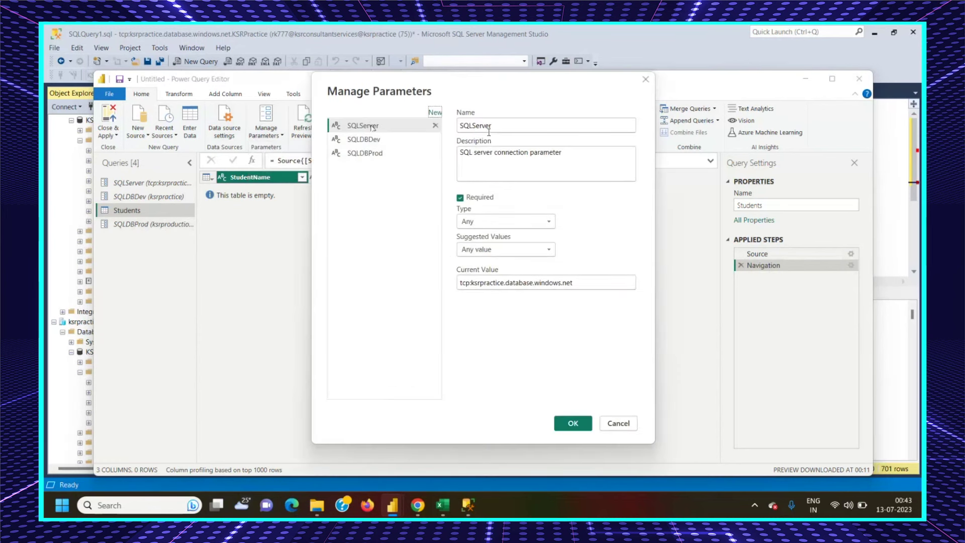
left_click(381, 131)
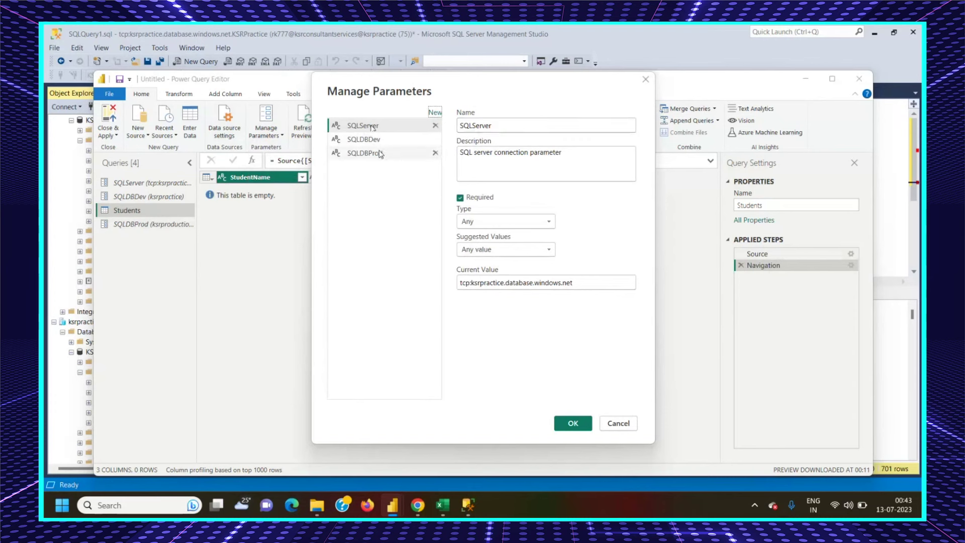
left_click(380, 140)
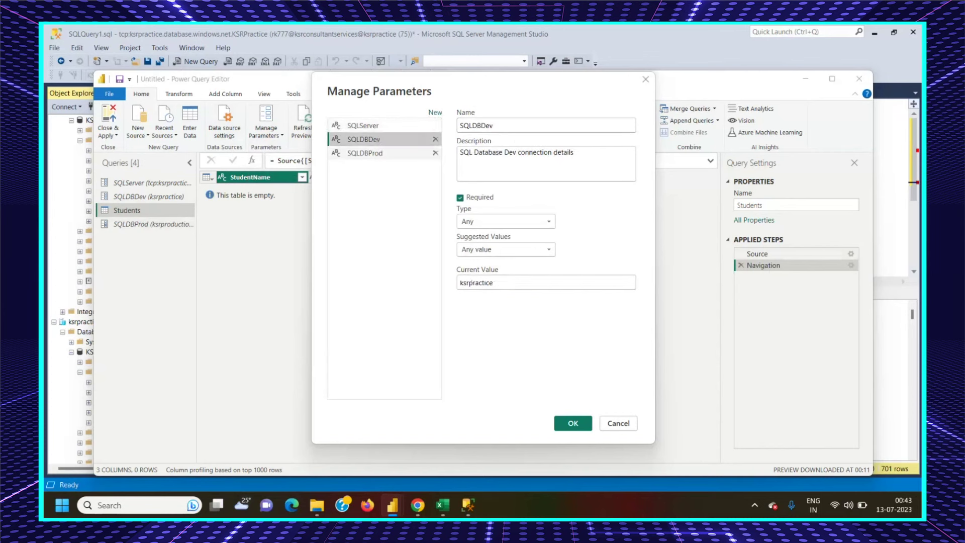
Try to delete the SQLDBProd parameter and leave parameter management without saving.
left_click(377, 154)
left_click(435, 154)
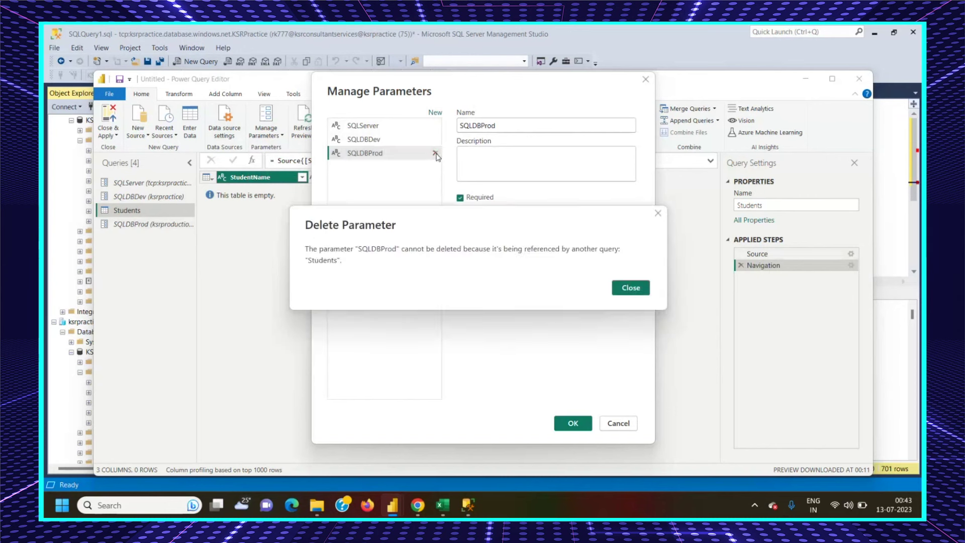
left_click(631, 292)
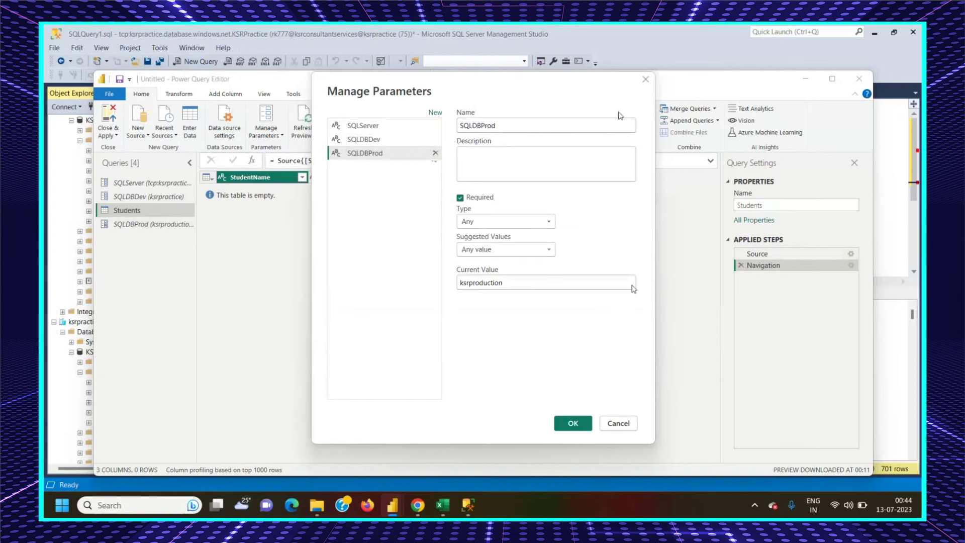
left_click(623, 425)
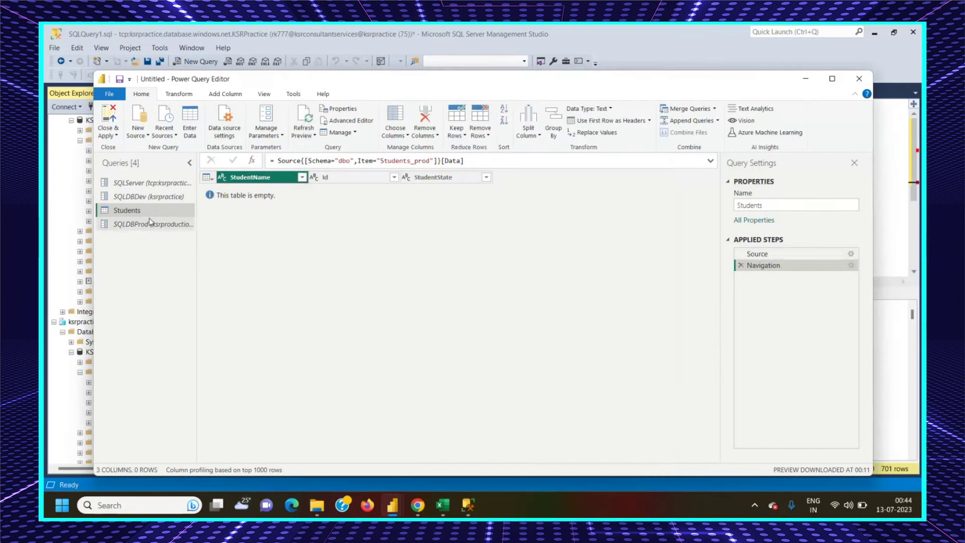
Change the Students query's source database to the SQLDBDev parameter and replace its navigation with the Students table.
left_click(850, 254)
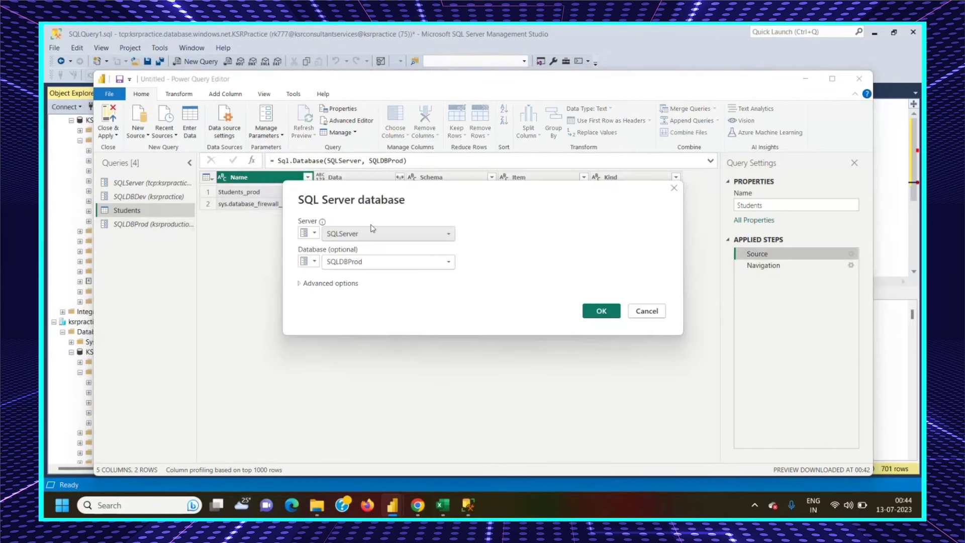
left_click(601, 310)
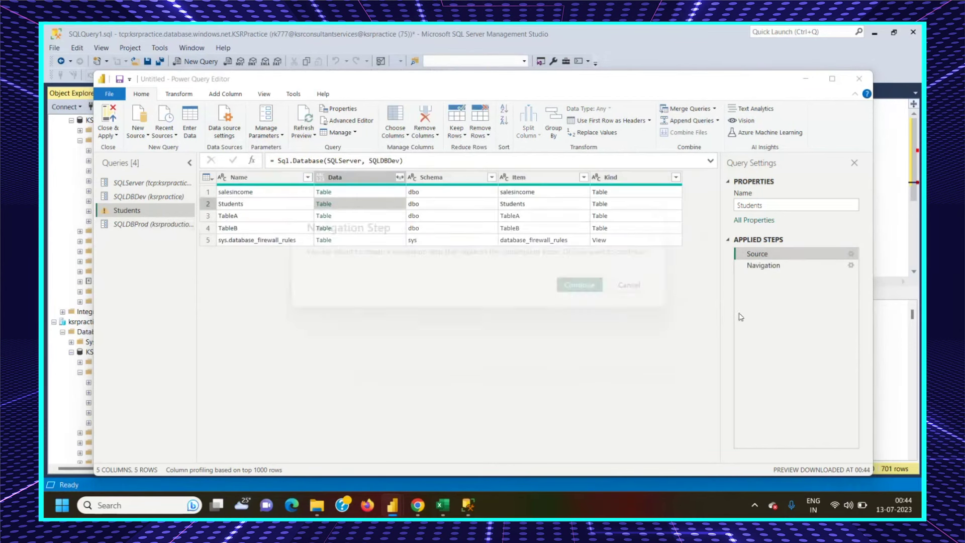
left_click(583, 285)
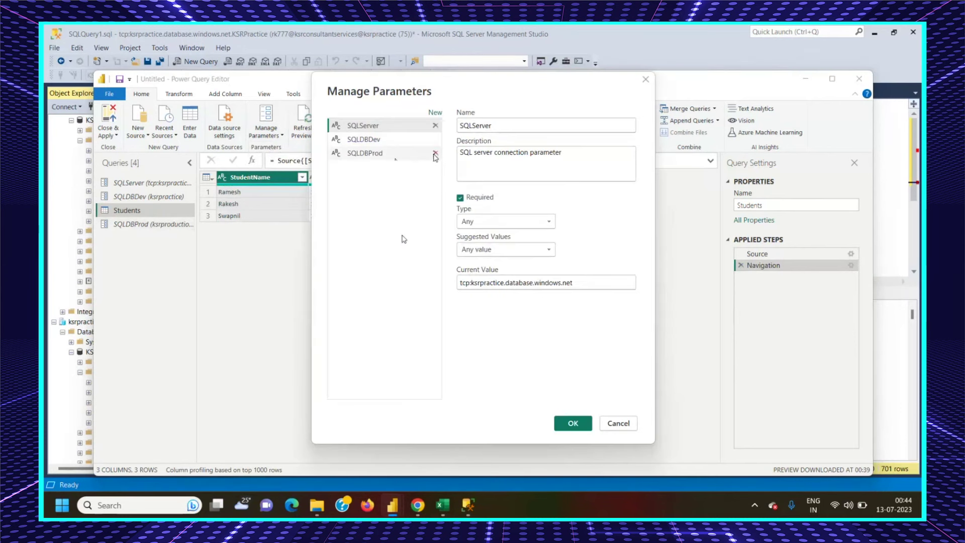
Delete the SQLDBProd parameter and rename the SQLDBDev parameter to SQLDB.
left_click(435, 153)
left_click(372, 141)
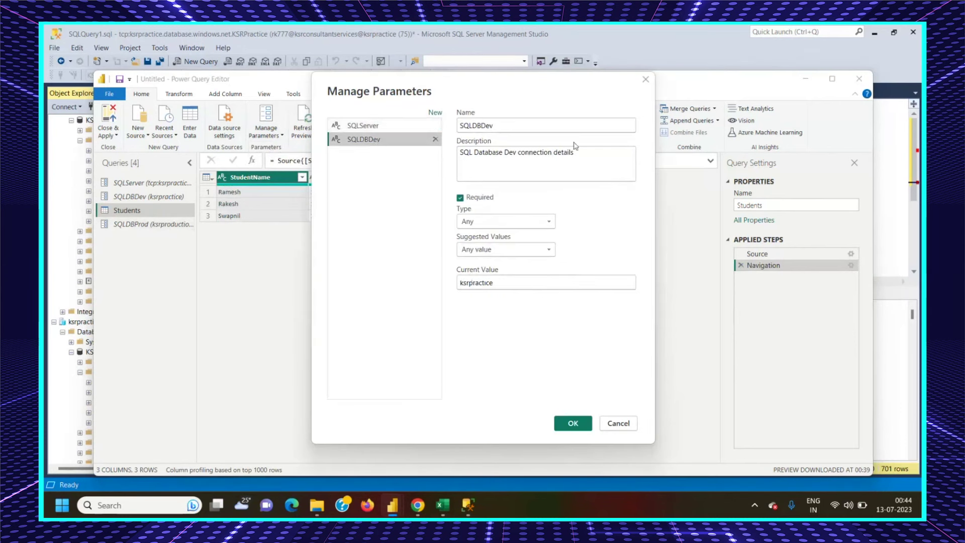
left_click(534, 126)
key("BackSpace")
key("BackSpace")
key("BackSpace")
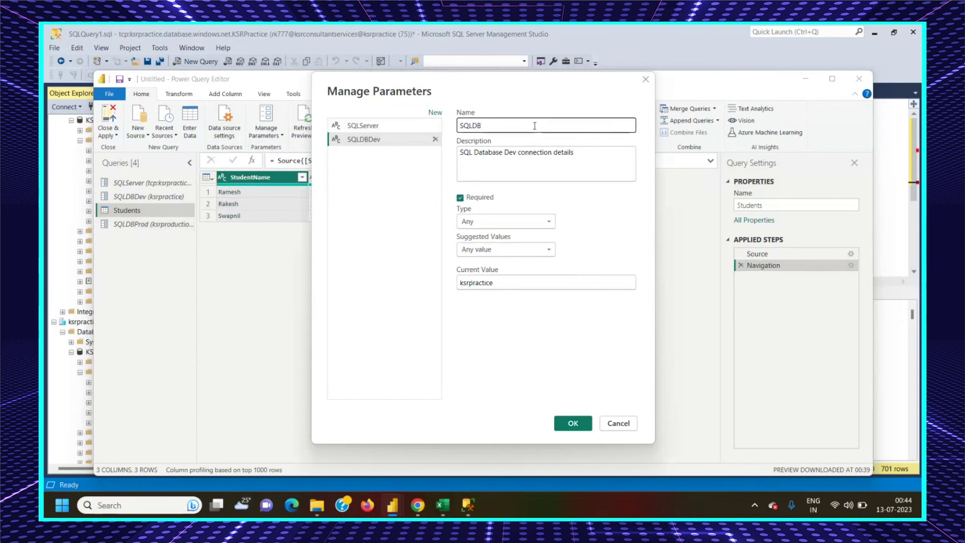
Give the SQLDB parameter a list of suggested values containing ksrpractice and ksrproduction.
left_click(478, 249)
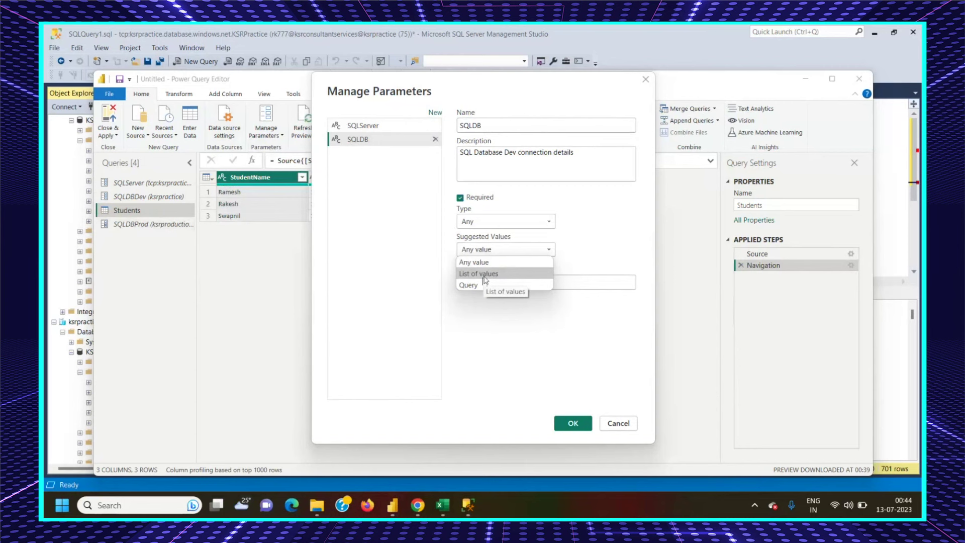
left_click(483, 274)
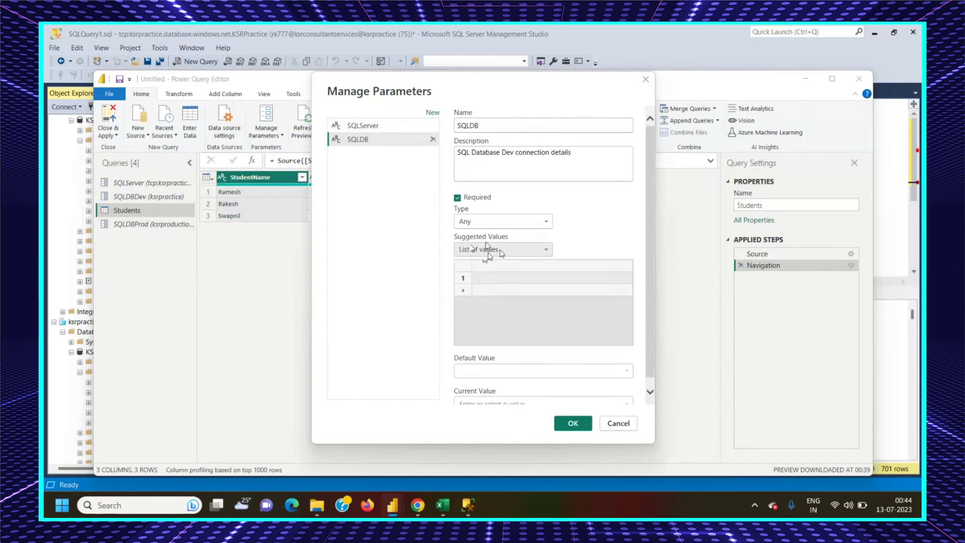
left_click(497, 279)
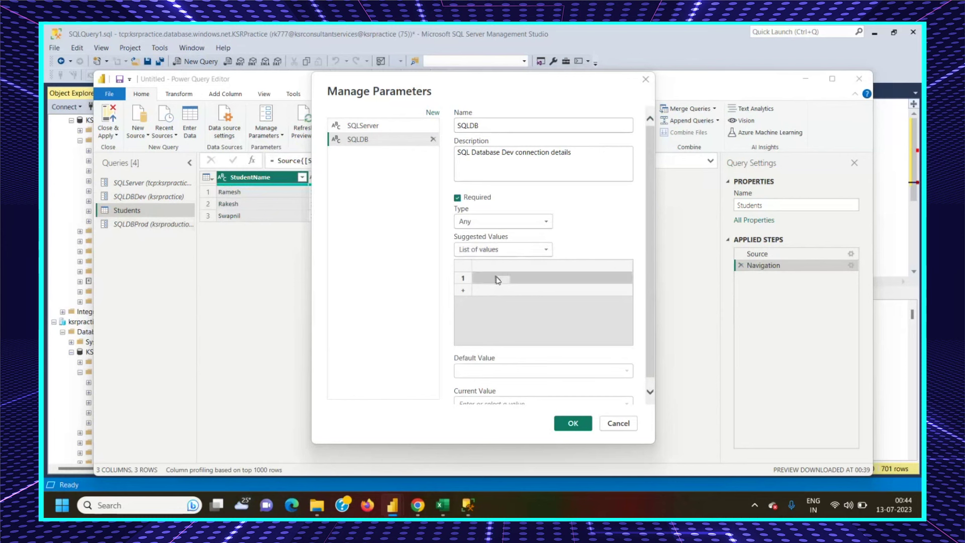
type("ksrpractice")
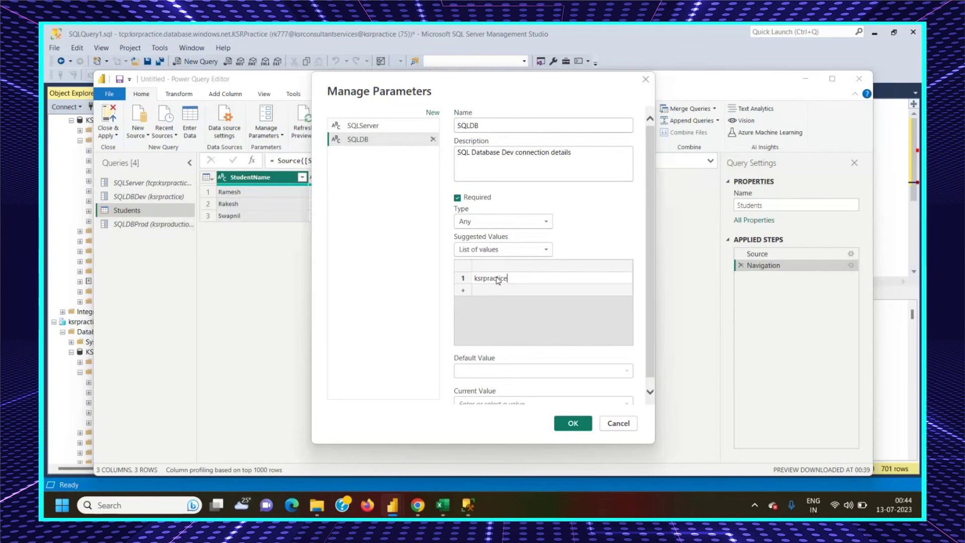
left_click(502, 290)
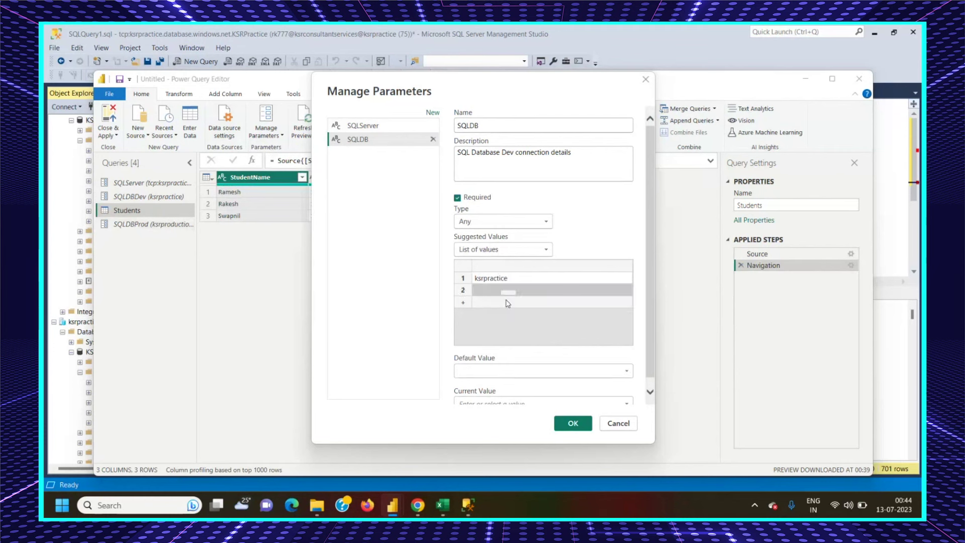
type("ksrproduction")
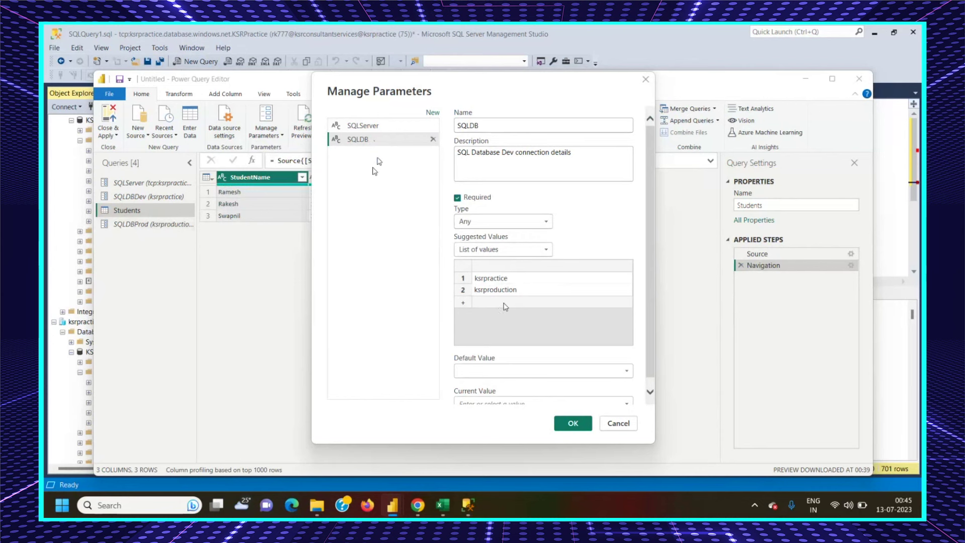
Try both listed databases as the SQLDB default value, ending with ksrpractice as default and current value.
left_click(497, 371)
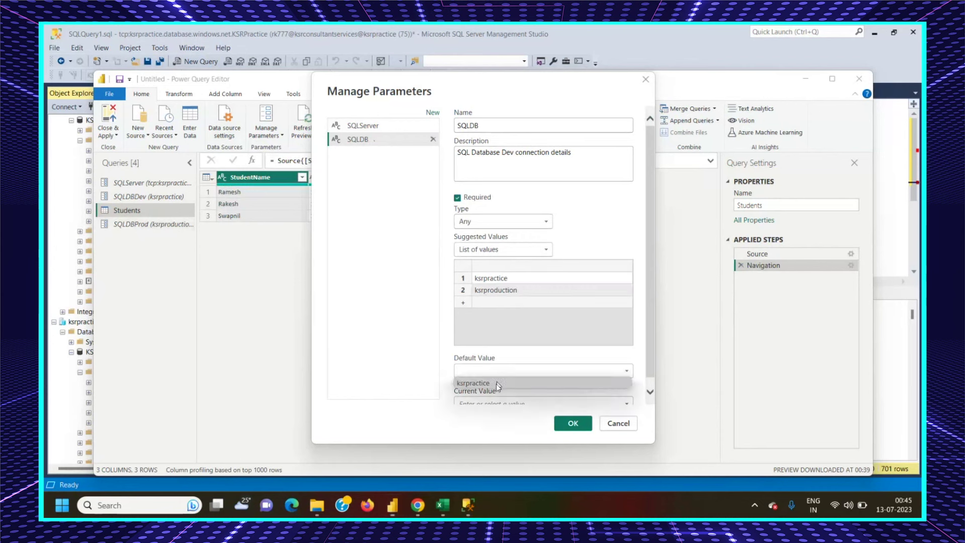
left_click(496, 384)
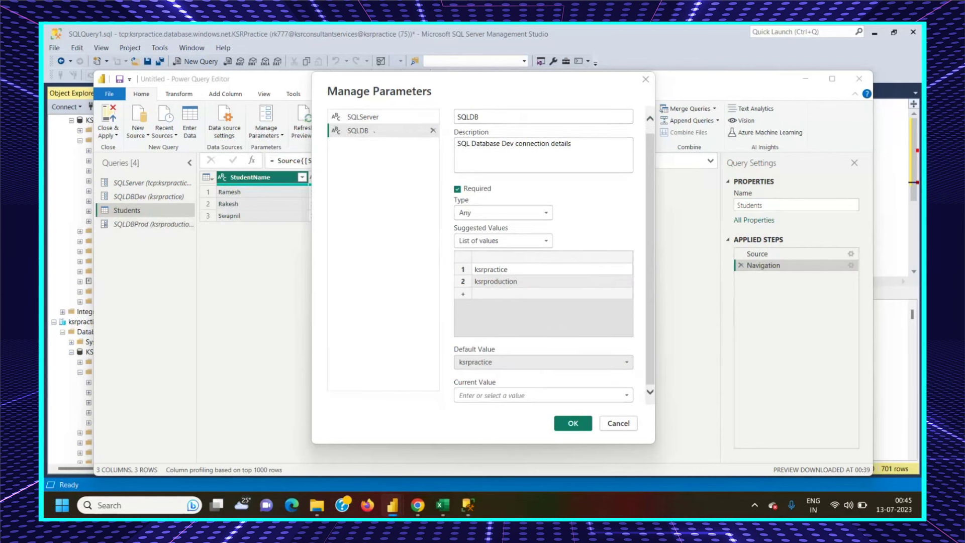
left_click(514, 363)
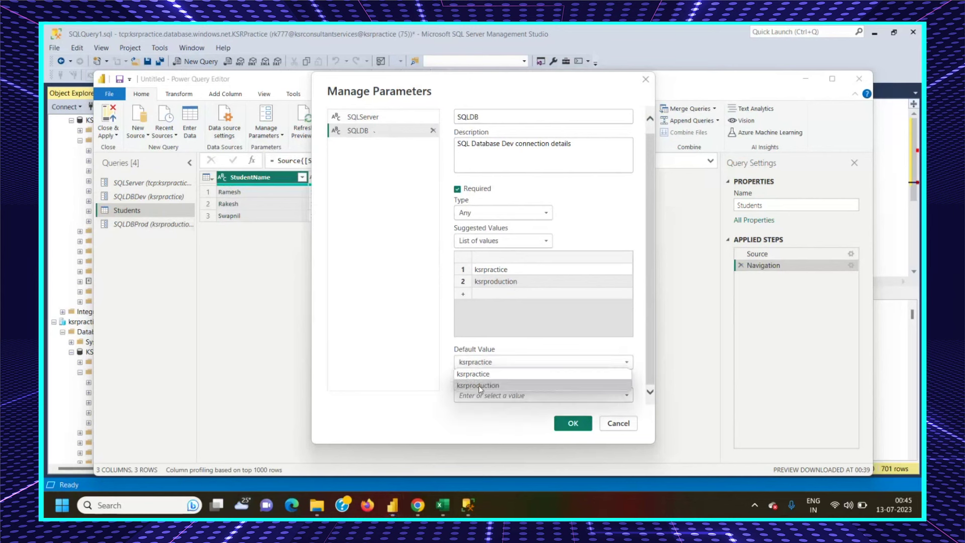
left_click(478, 385)
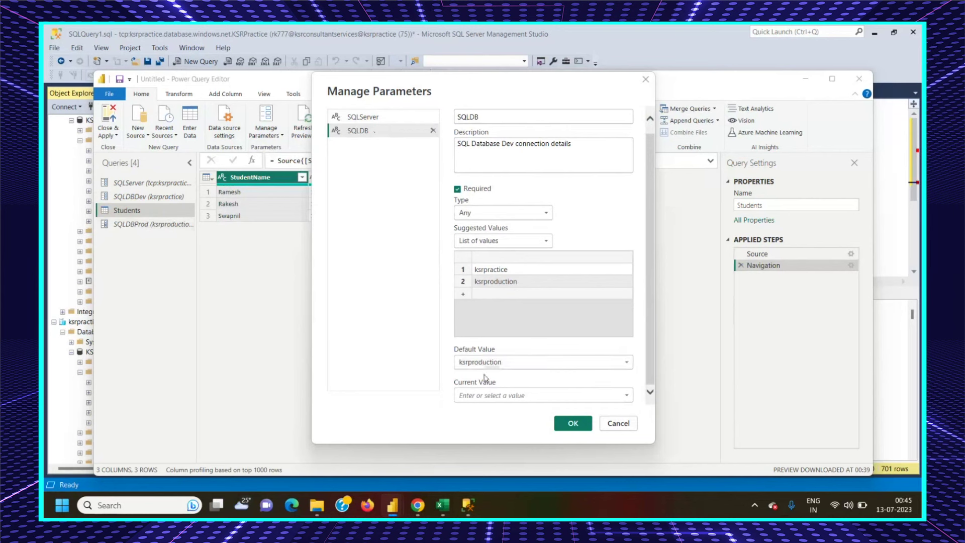
left_click(493, 362)
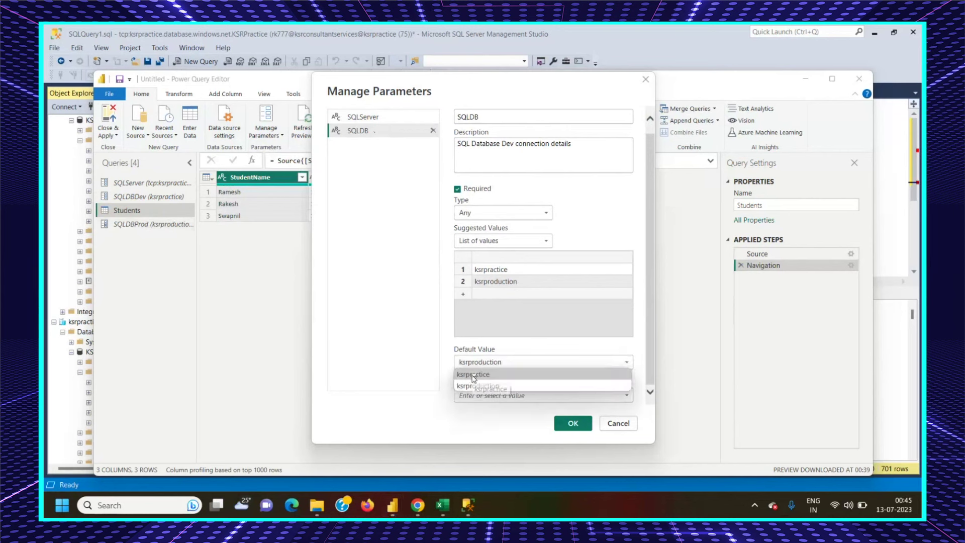
left_click(511, 296)
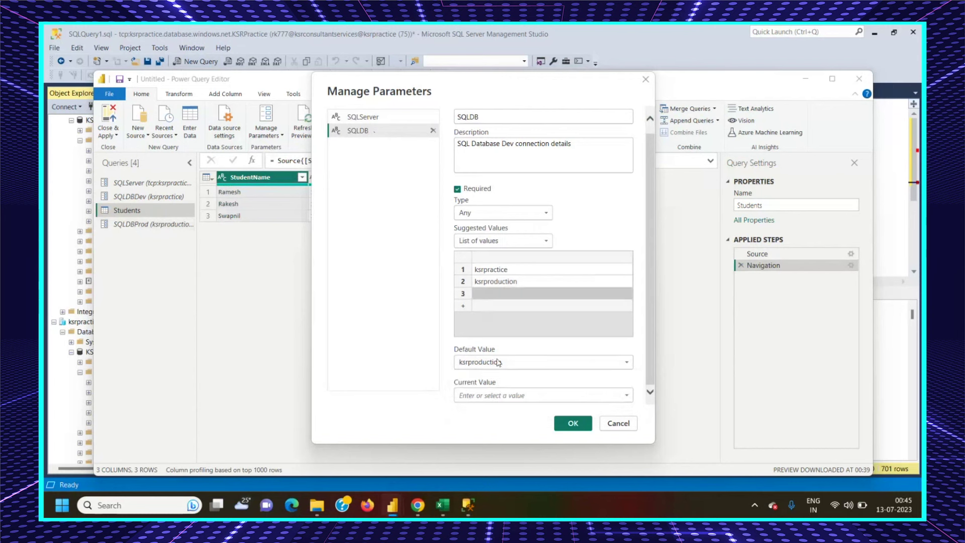
left_click(477, 362)
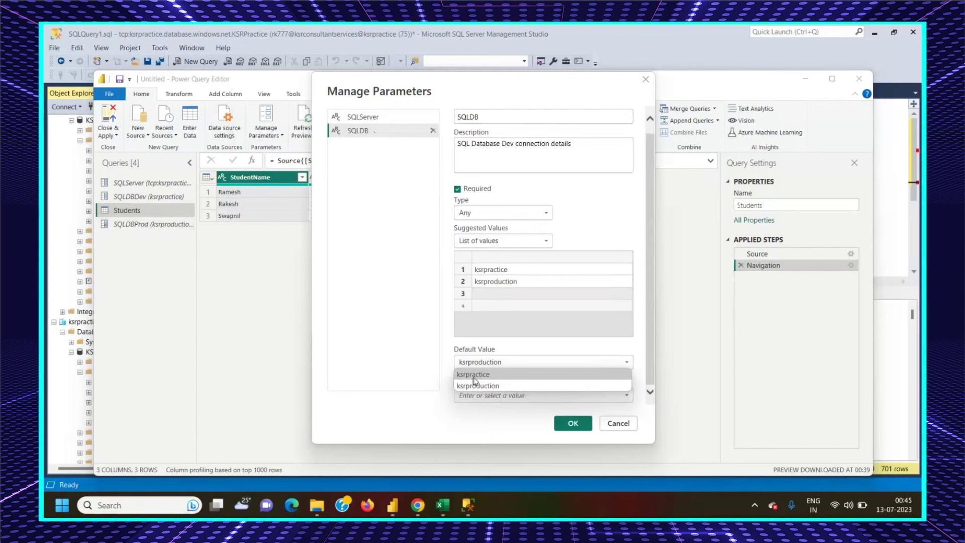
left_click(480, 362)
left_click(481, 363)
left_click(481, 375)
left_click(485, 395)
left_click(507, 409)
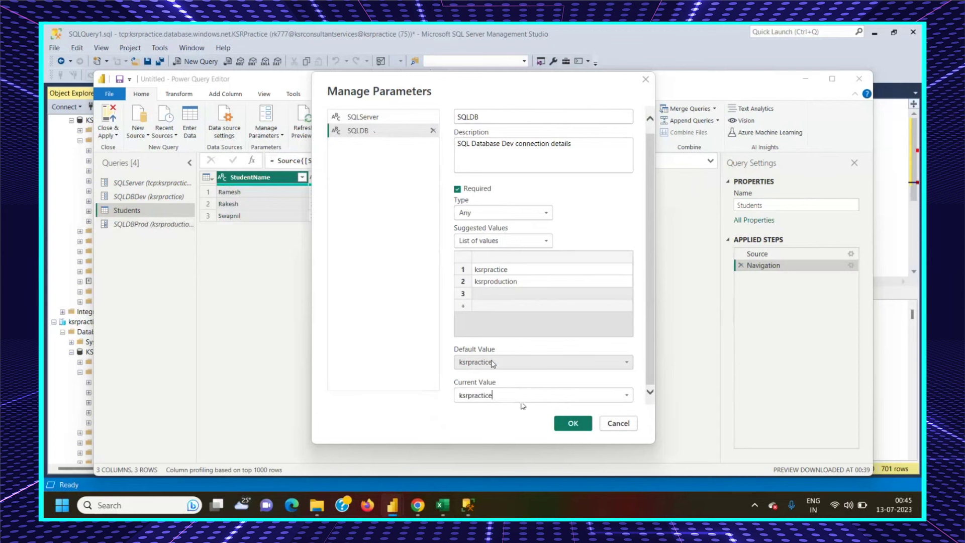
Rebuild the SQLDB suggested values list with ksrpractice and ksrproduction, and save it with ksrpractice as the current value.
left_click(516, 241)
left_click(509, 256)
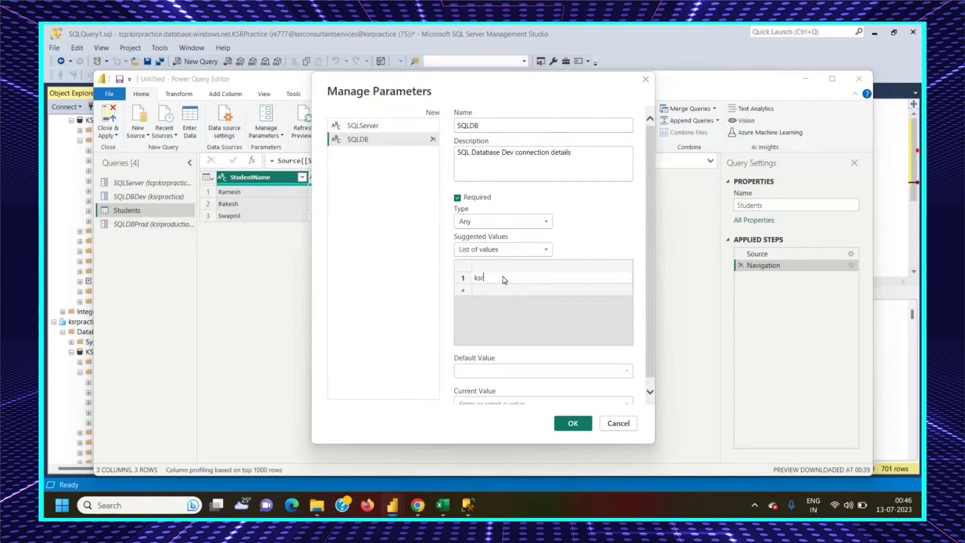
type("practic")
left_click(496, 402)
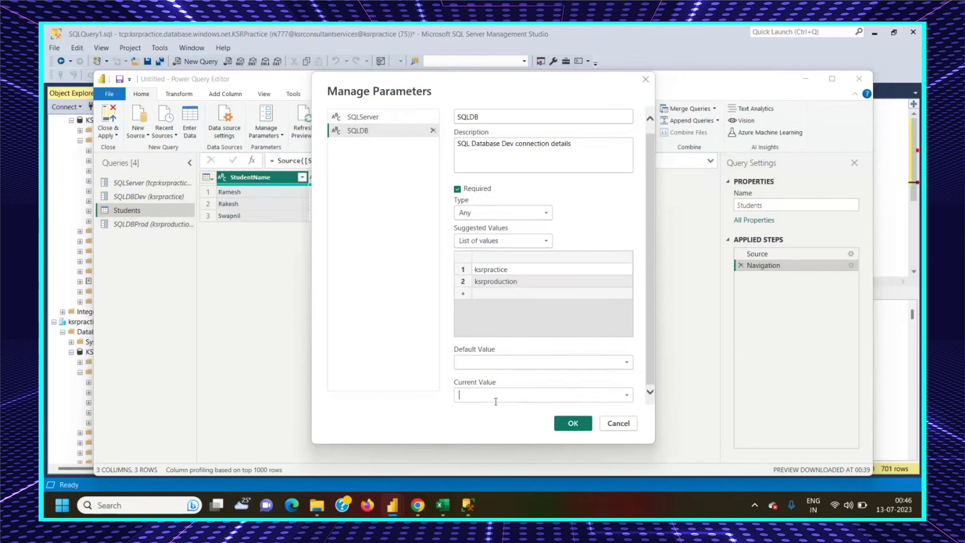
left_click(626, 395)
left_click(530, 409)
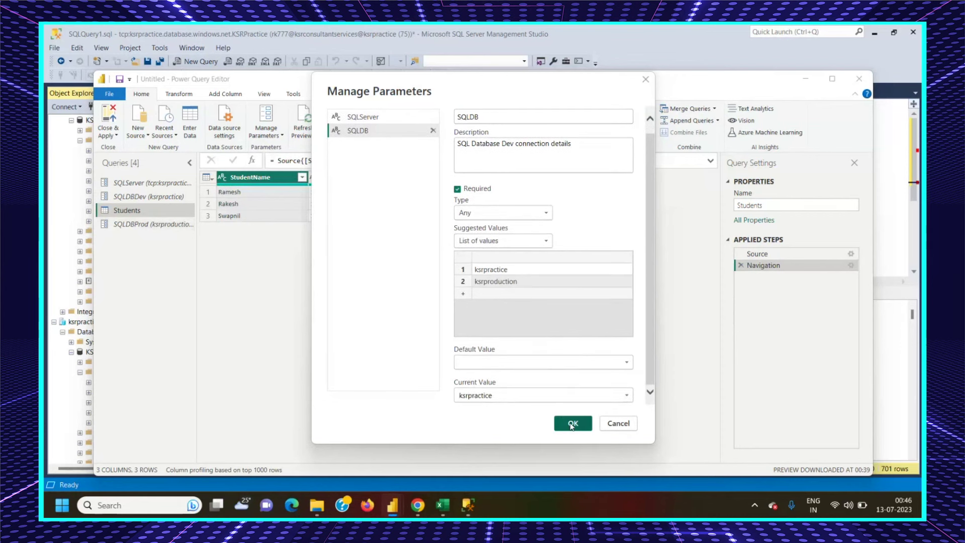
left_click(572, 423)
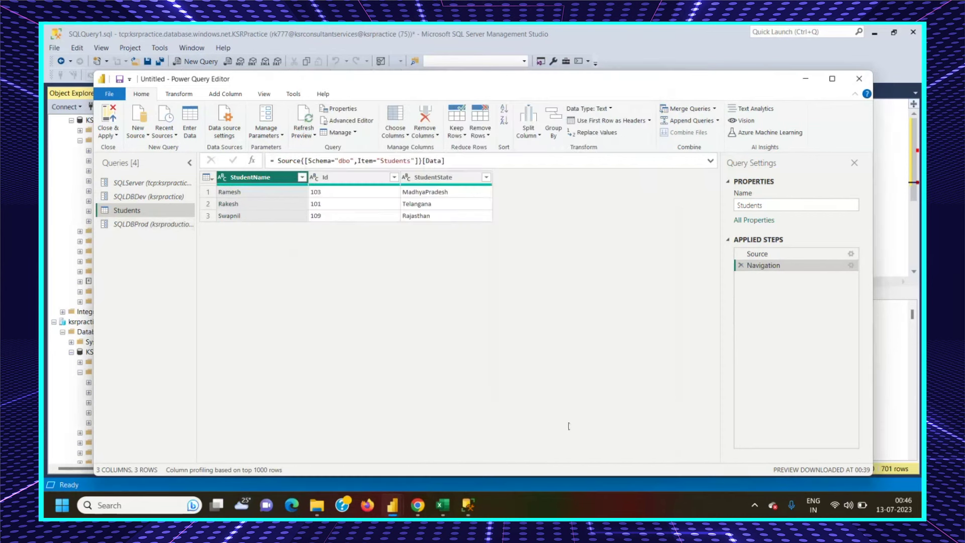
Check the Students query's server and database parameters in its source settings and delete its Navigation step.
left_click(170, 214)
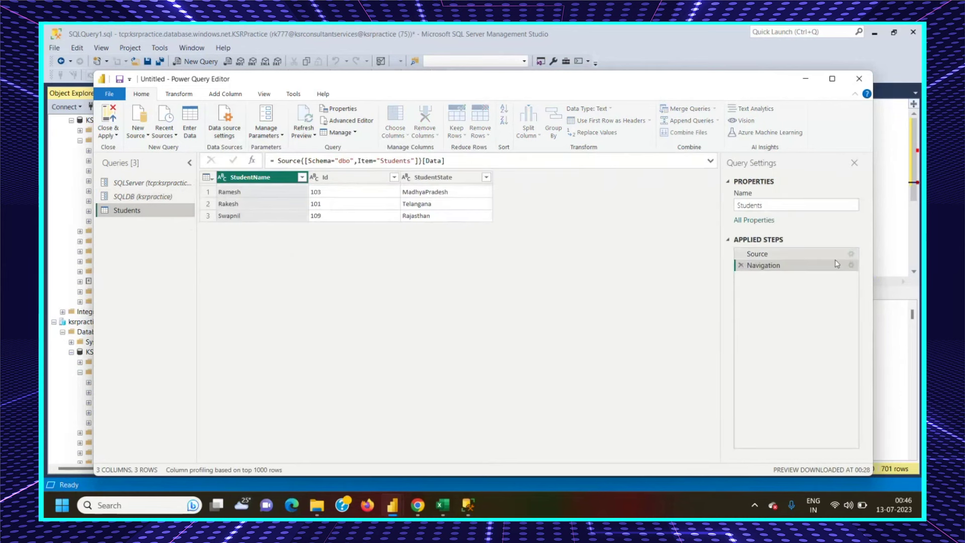
left_click(851, 253)
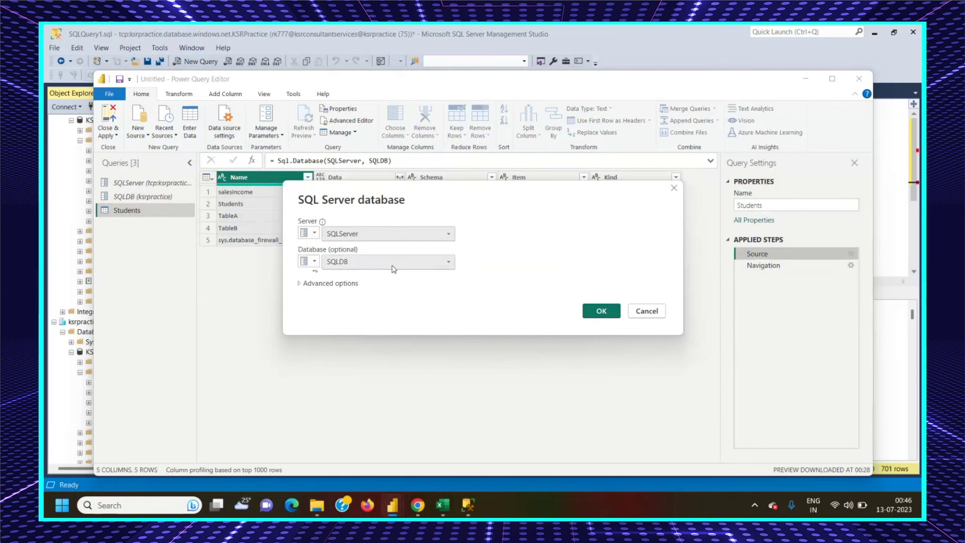
left_click(593, 316)
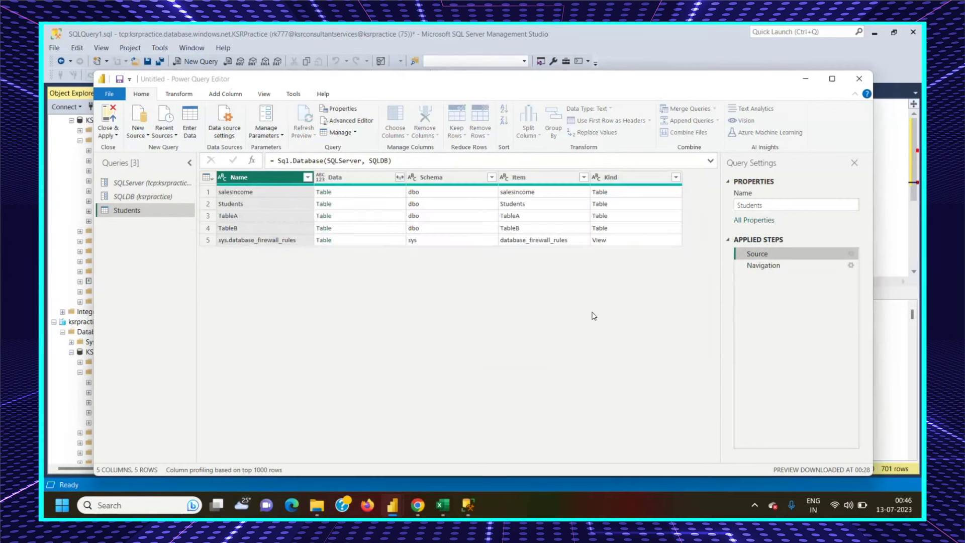
left_click(780, 266)
key("Delete")
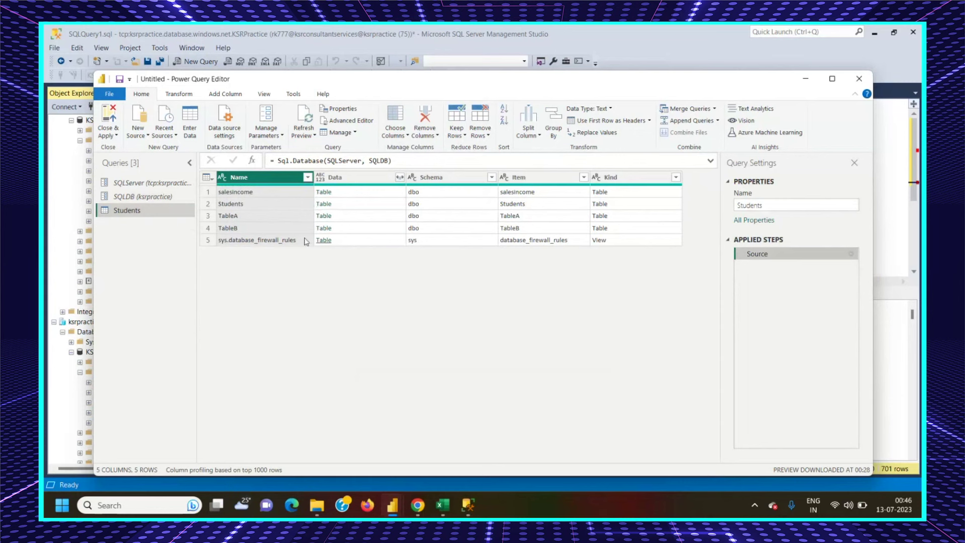
Set the SQLDB parameter's current value to ksrproduction and open the Students_prod table in the Students query.
left_click(128, 197)
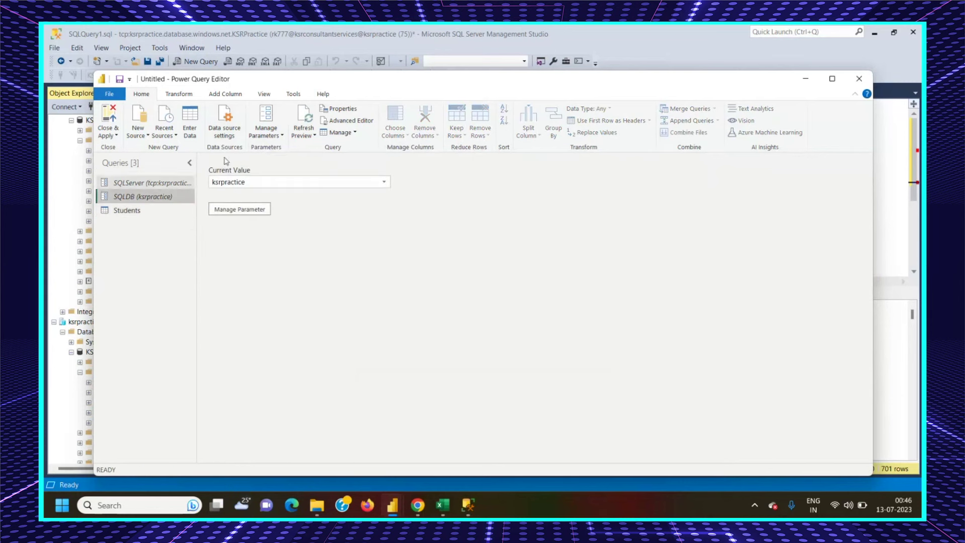
left_click(265, 131)
left_click(278, 148)
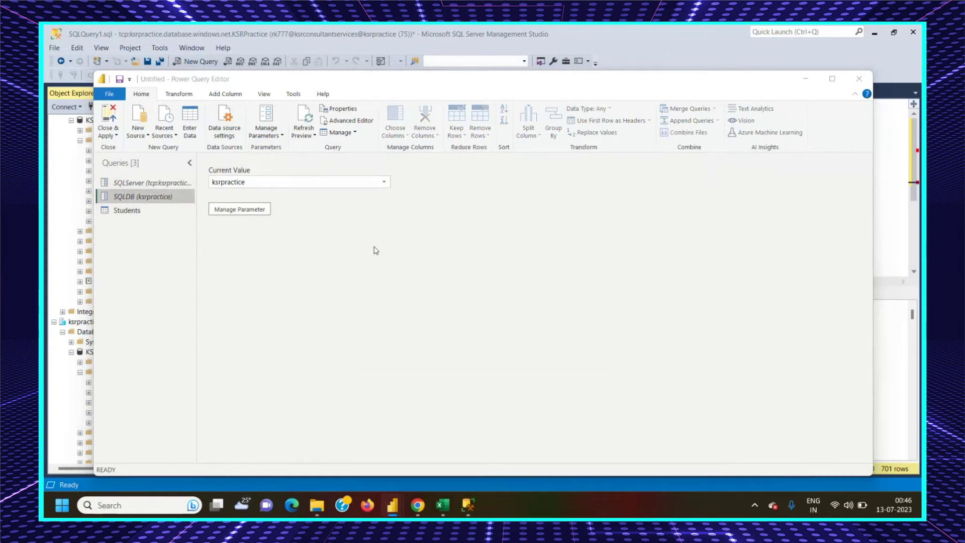
scroll(537, 365, "down", 1)
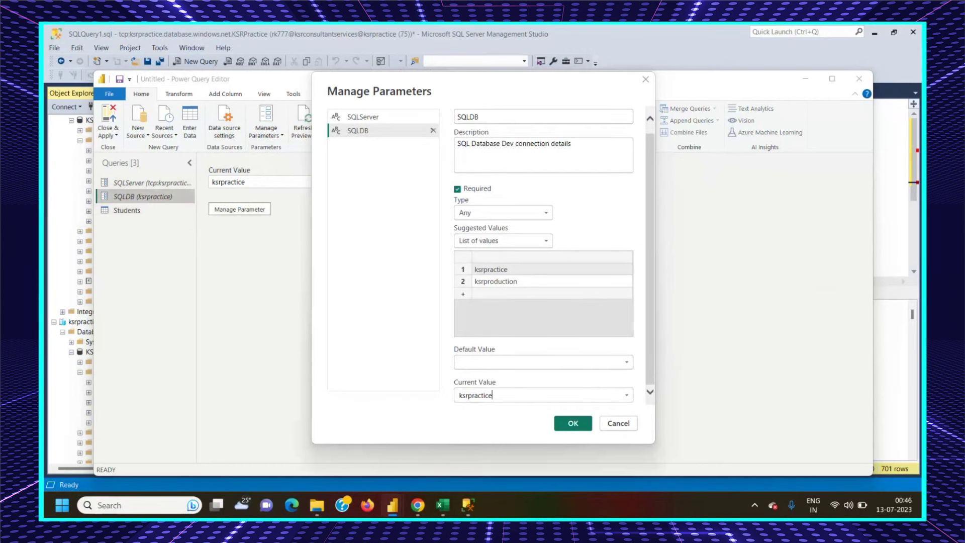
left_click(626, 396)
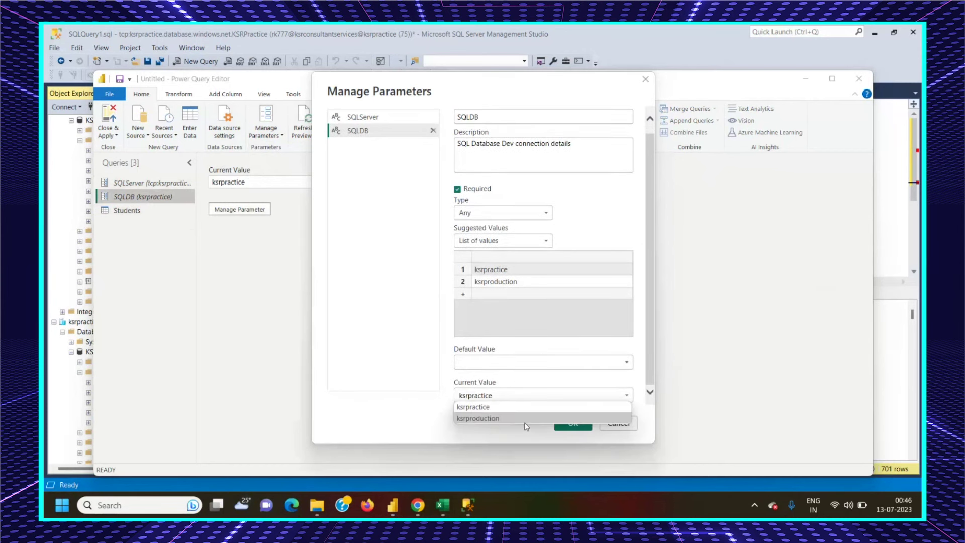
left_click(520, 417)
left_click(557, 425)
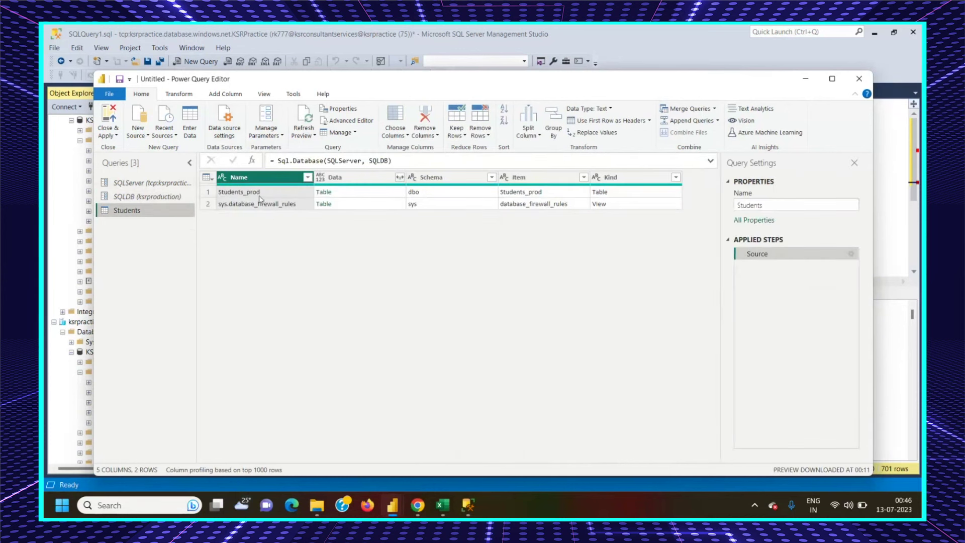
left_click(324, 192)
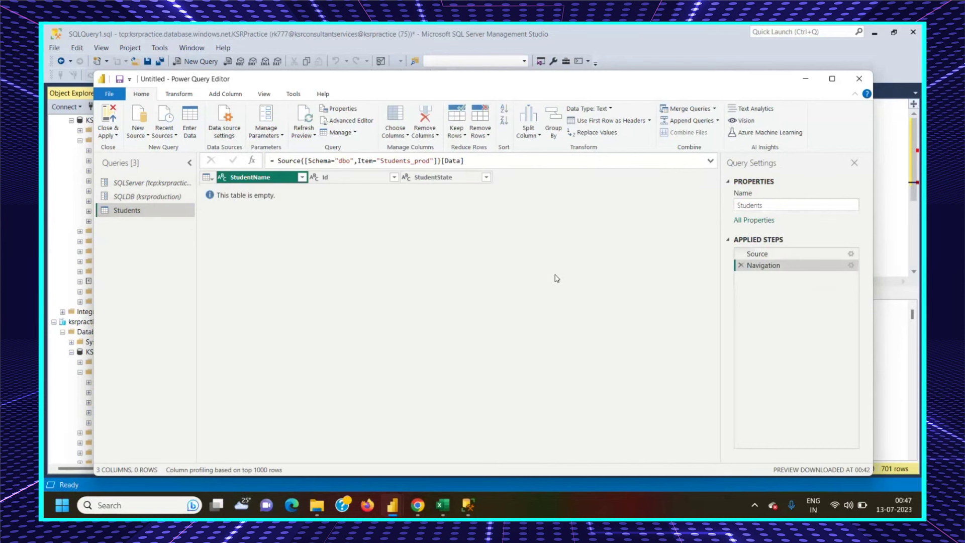